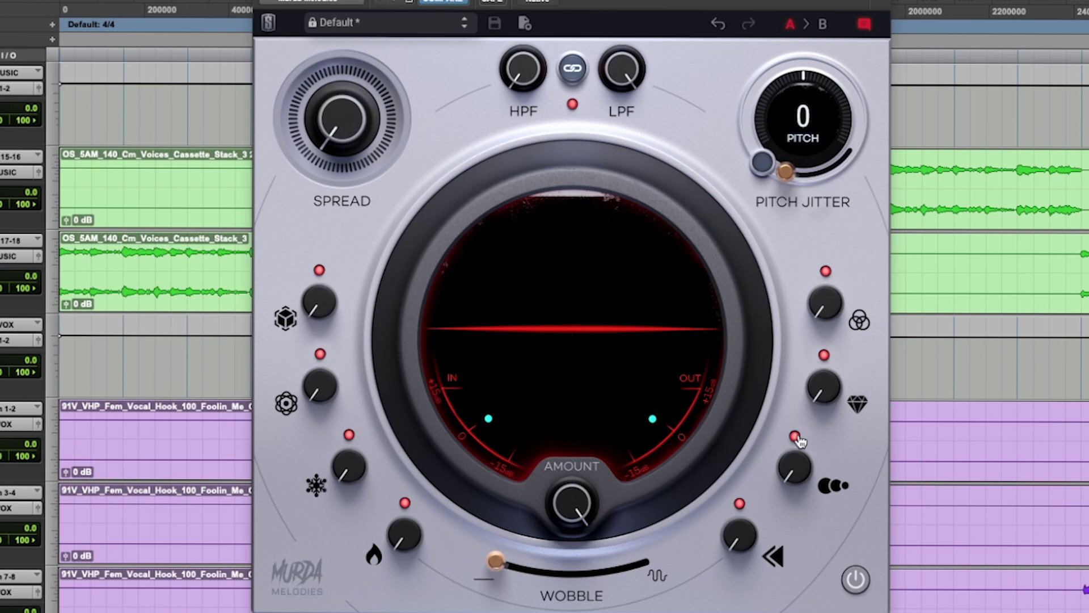
- Examine the Clarity, Ensemble, Pitch and high-pass/low-pass filter controls in the Murda Melodies plug-in
{"action": "mouse_move", "coordinate": [800, 465]}
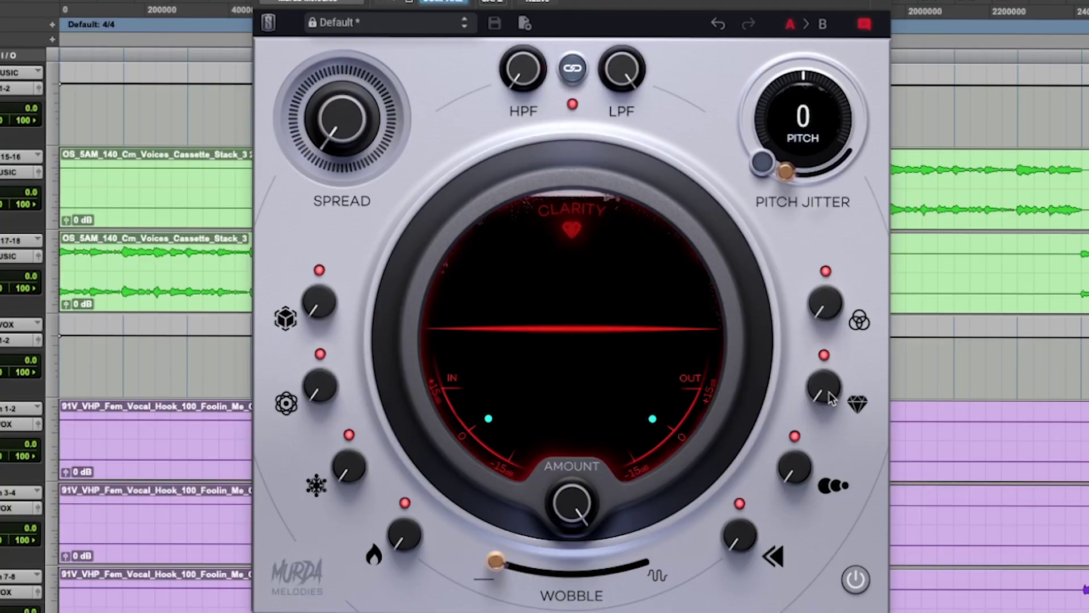
{"action": "mouse_move", "coordinate": [831, 398]}
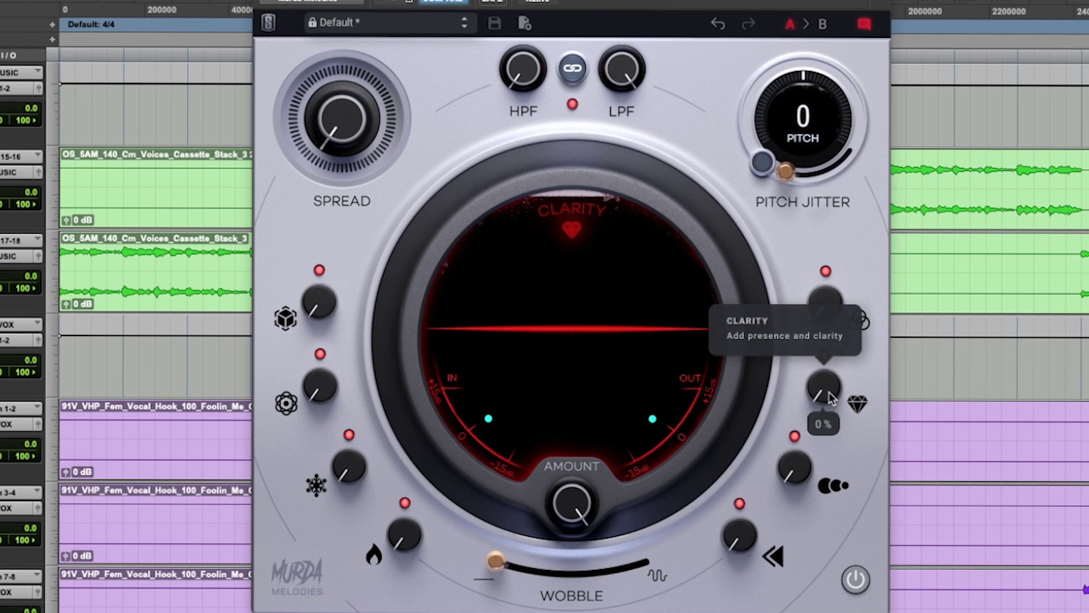
{"action": "mouse_move", "coordinate": [828, 301]}
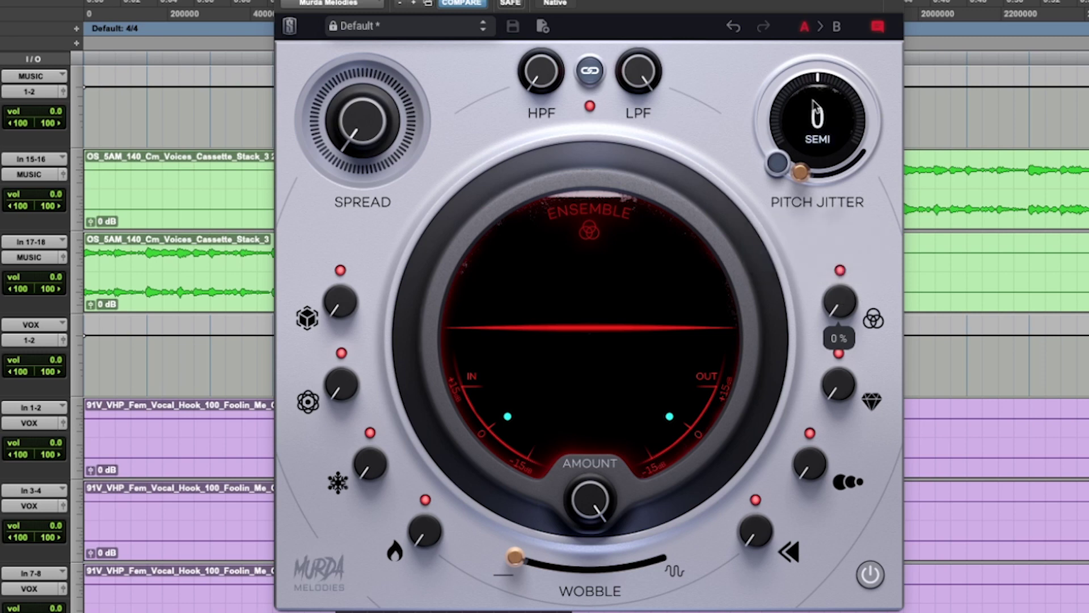
{"action": "mouse_move", "coordinate": [815, 131]}
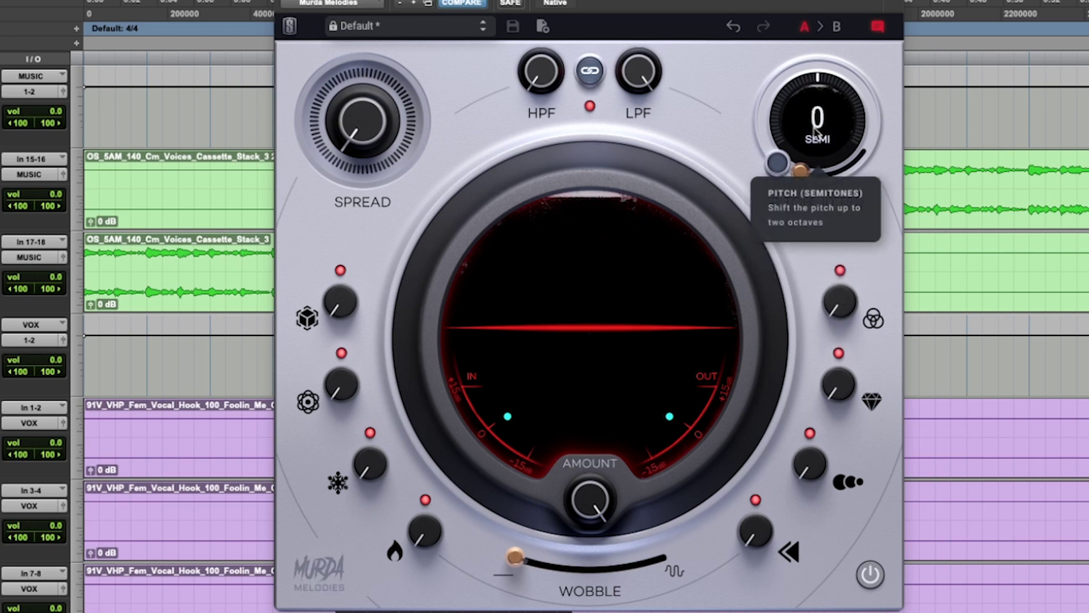
{"action": "mouse_move", "coordinate": [822, 153]}
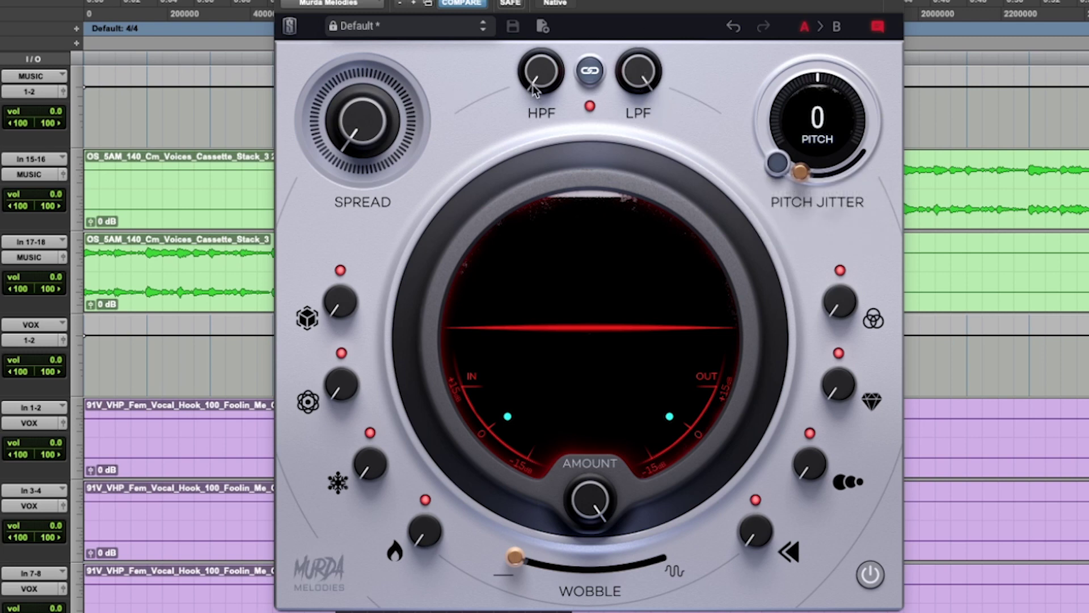
{"action": "mouse_move", "coordinate": [619, 82]}
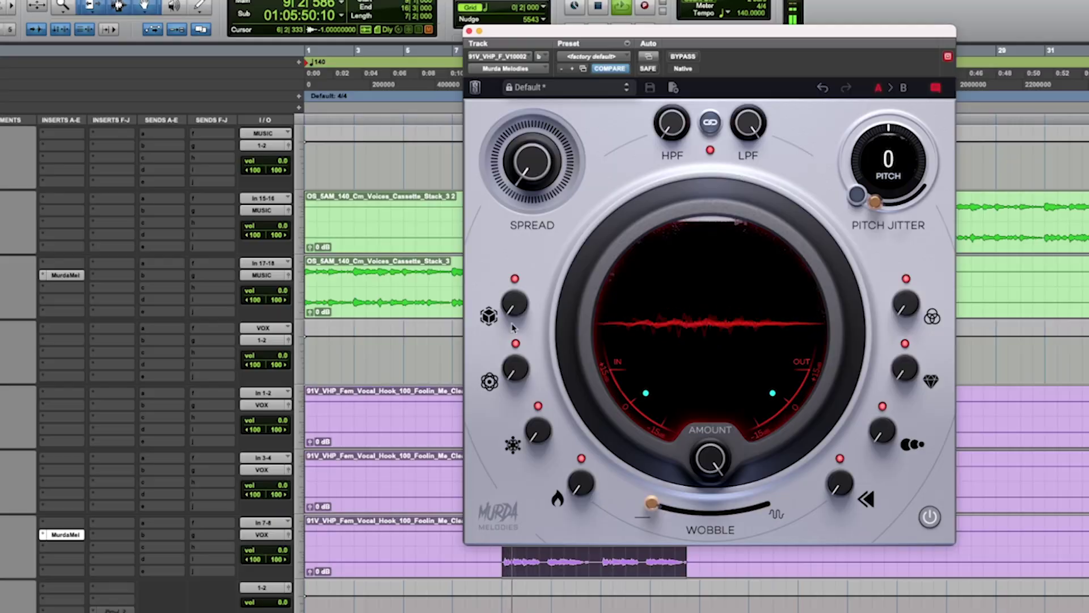
- Raise the Dimension effect to 40% on the playing vocal, and switch Dimension off
{"action": "left_click_drag", "start_coordinate": [512, 327], "coordinate": [515, 267]}
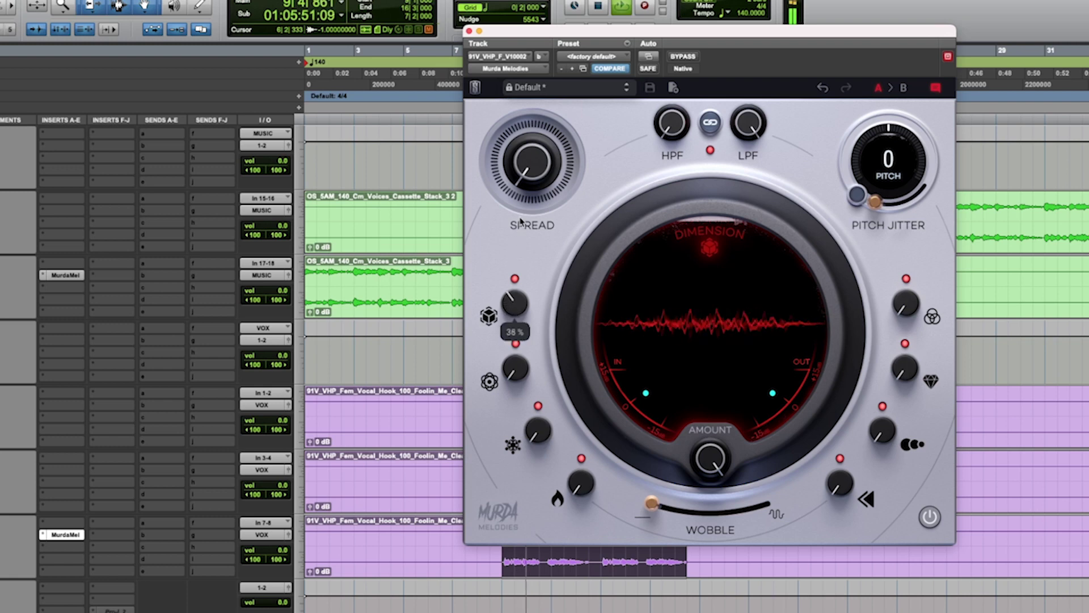
{"action": "left_click_drag", "start_coordinate": [521, 220], "coordinate": [521, 217]}
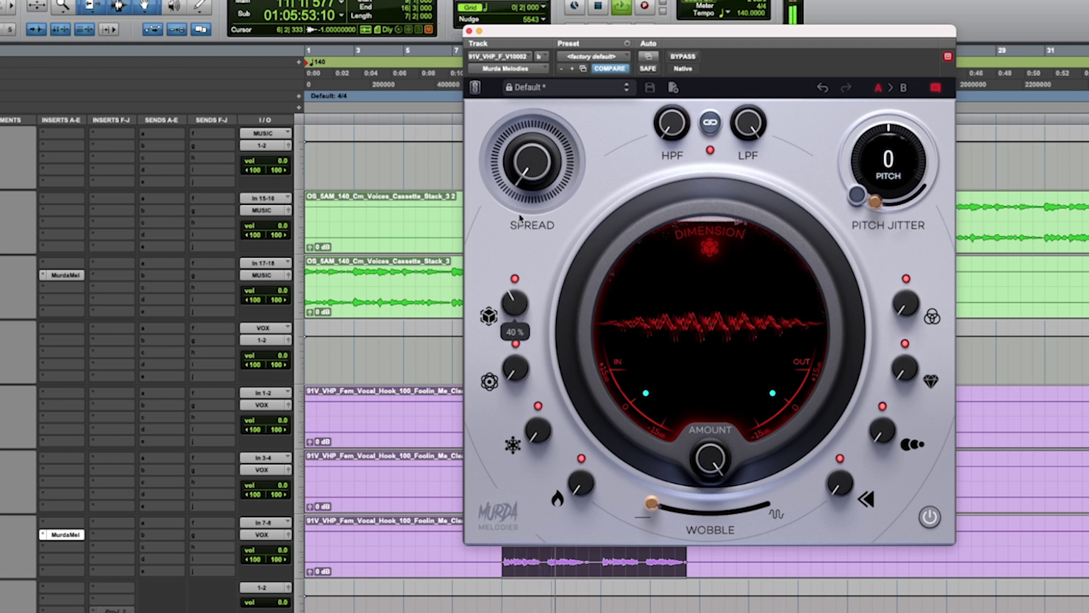
{"action": "left_click", "coordinate": [515, 278]}
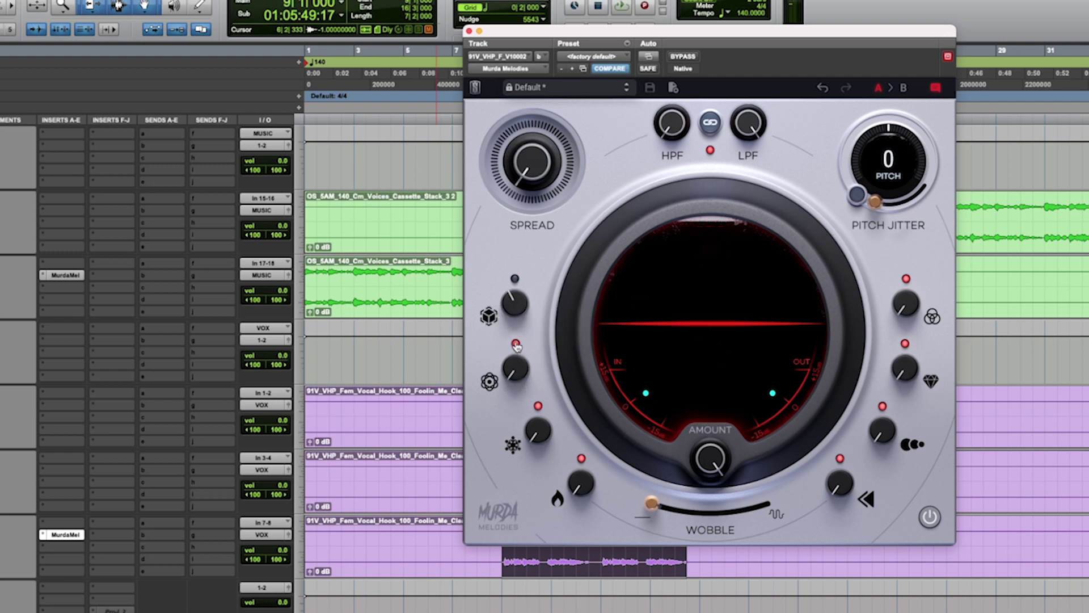
- Switch the Motion effect off and on again to compare, set Motion to 47%, and stop playback
{"action": "left_click", "coordinate": [516, 344]}
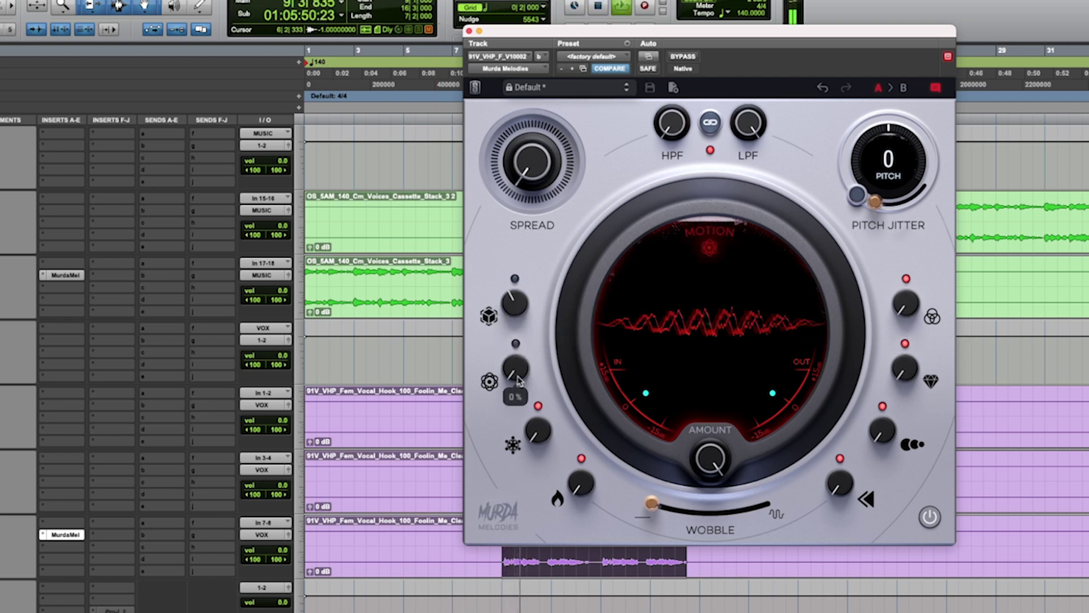
{"action": "left_click", "coordinate": [517, 344]}
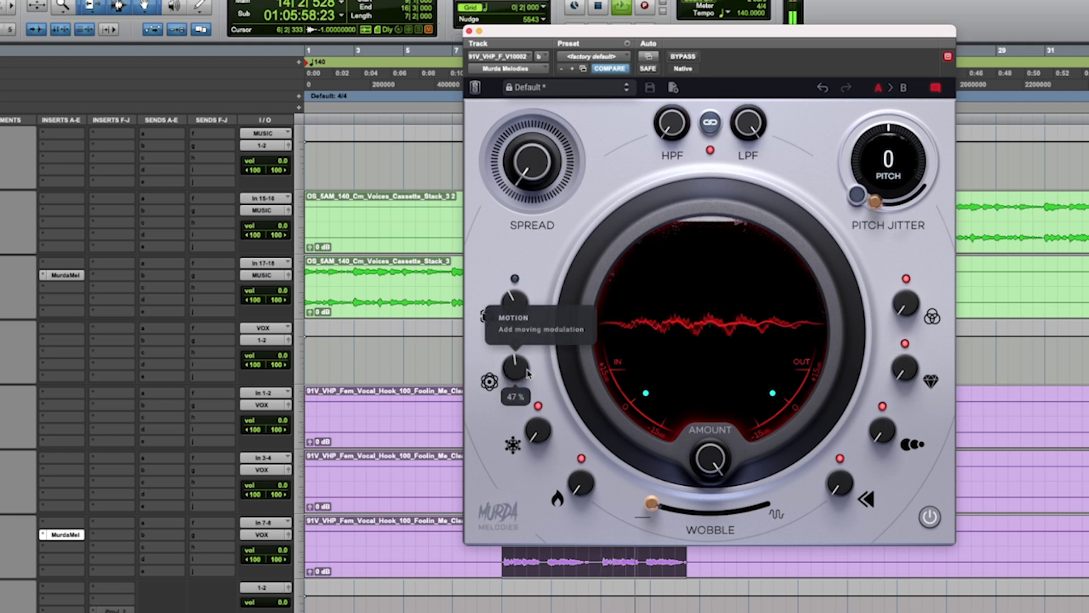
{"action": "key", "text": "space"}
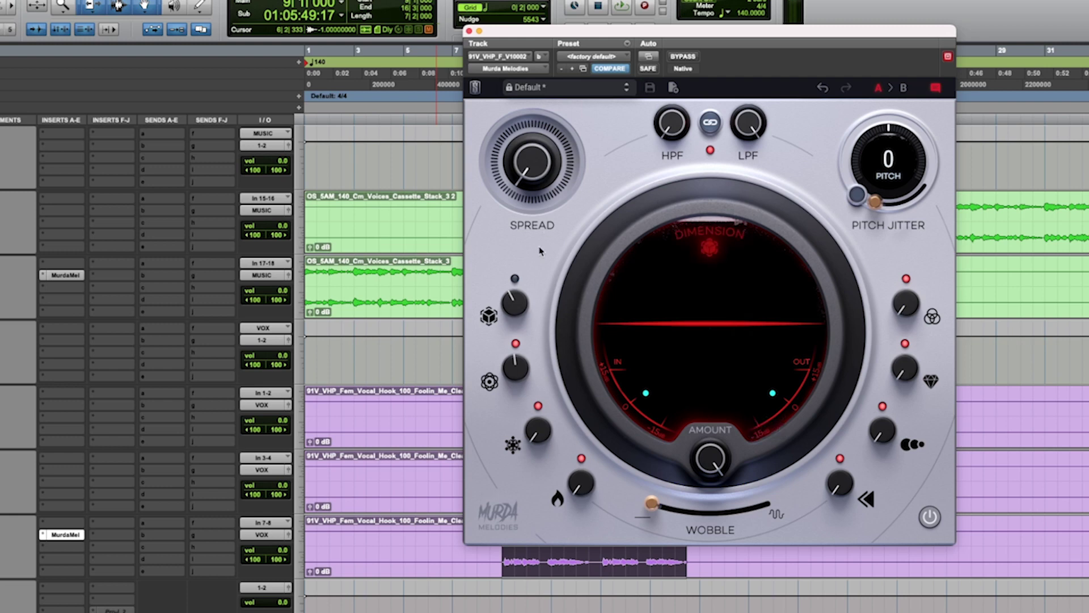
- Play the vocal with Dimension switched back on and compare it with the whole effect bypassed and active
{"action": "key", "text": "space"}
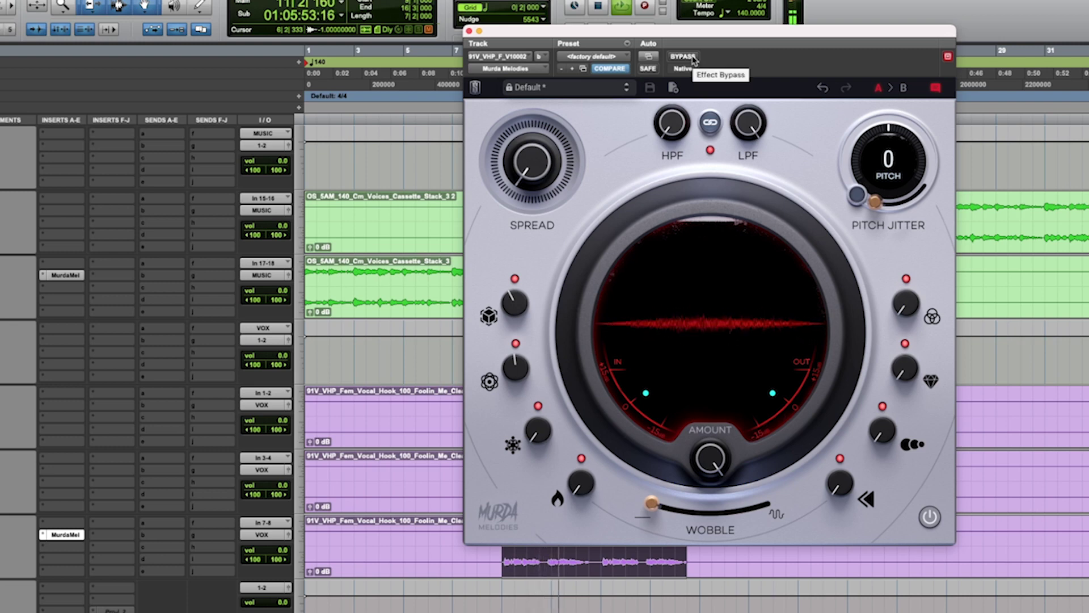
{"action": "left_click", "coordinate": [694, 57]}
{"action": "left_click", "coordinate": [693, 58]}
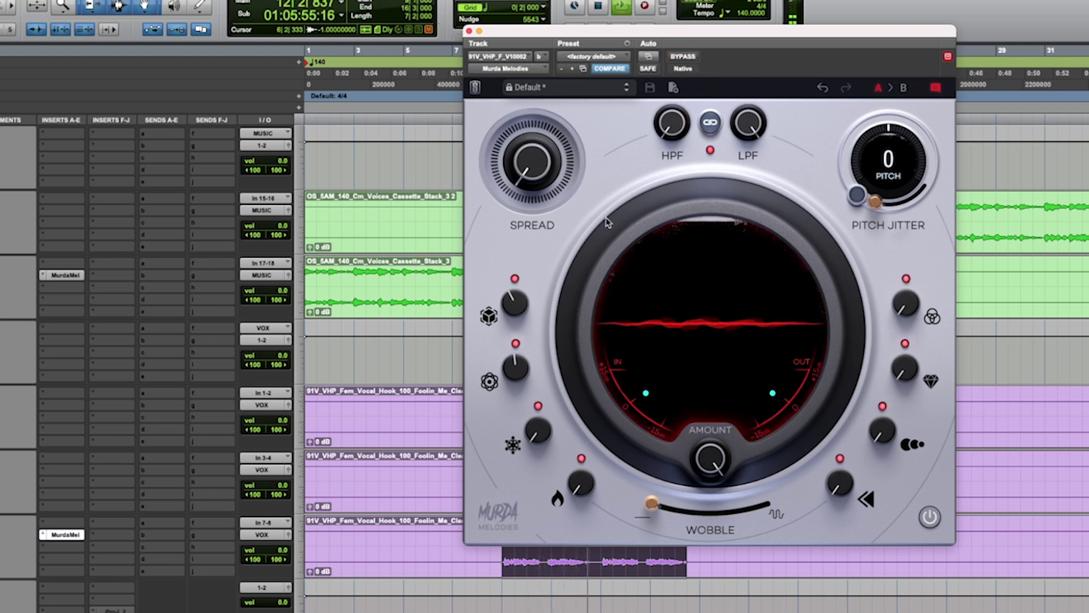
{"action": "key", "text": "space"}
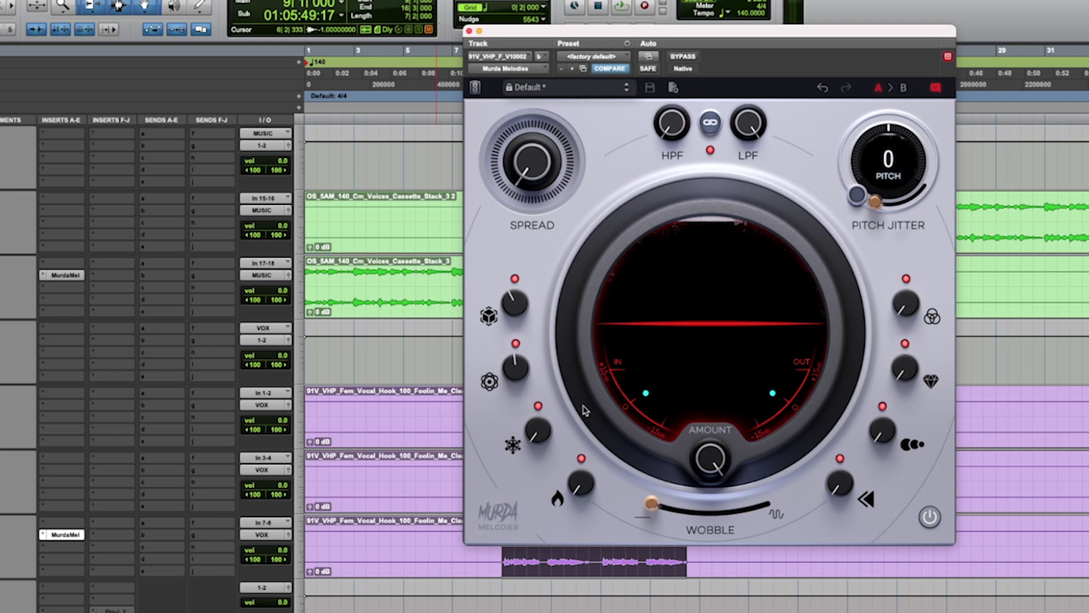
- Play the vocal with Ice set to 40%, and reset Motion and Dimension to 0%
{"action": "key", "text": "space"}
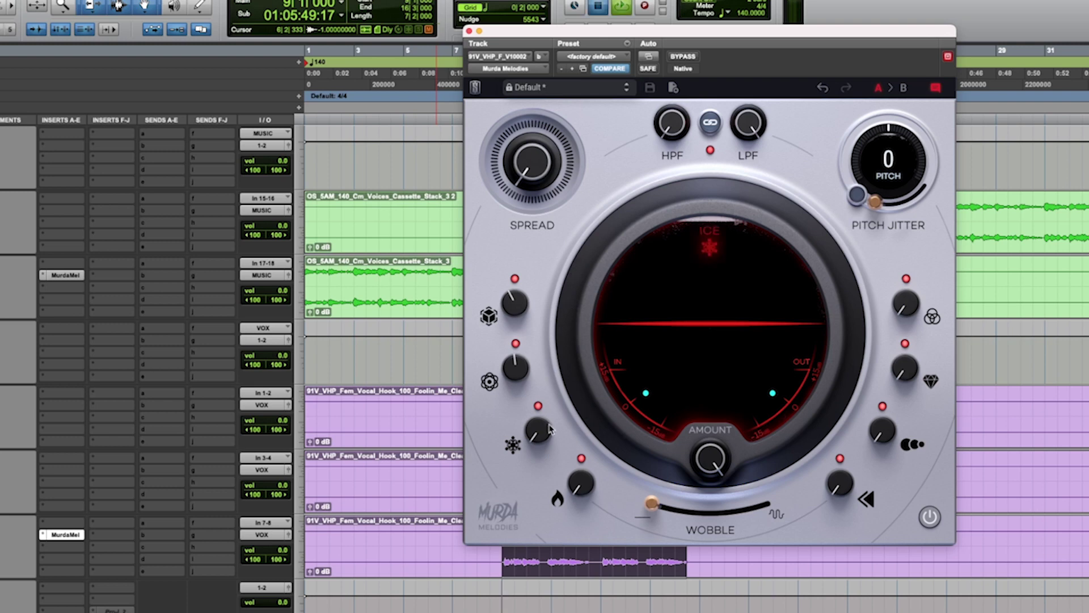
{"action": "left_click_drag", "start_coordinate": [550, 432], "coordinate": [534, 307]}
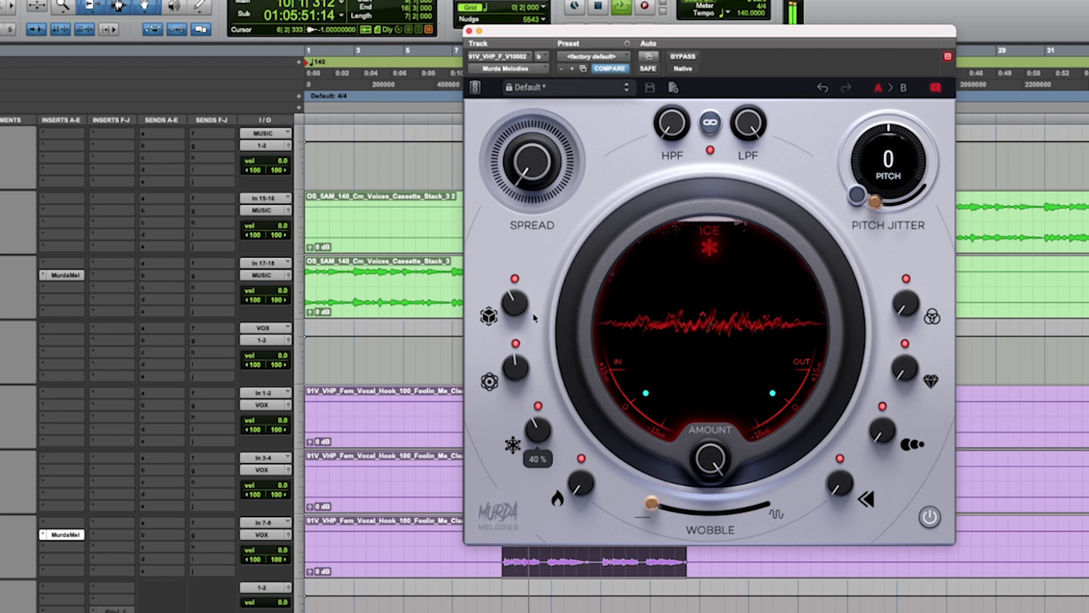
{"action": "left_click_drag", "start_coordinate": [519, 362], "coordinate": [511, 387]}
{"action": "left_click_drag", "start_coordinate": [515, 302], "coordinate": [513, 387]}
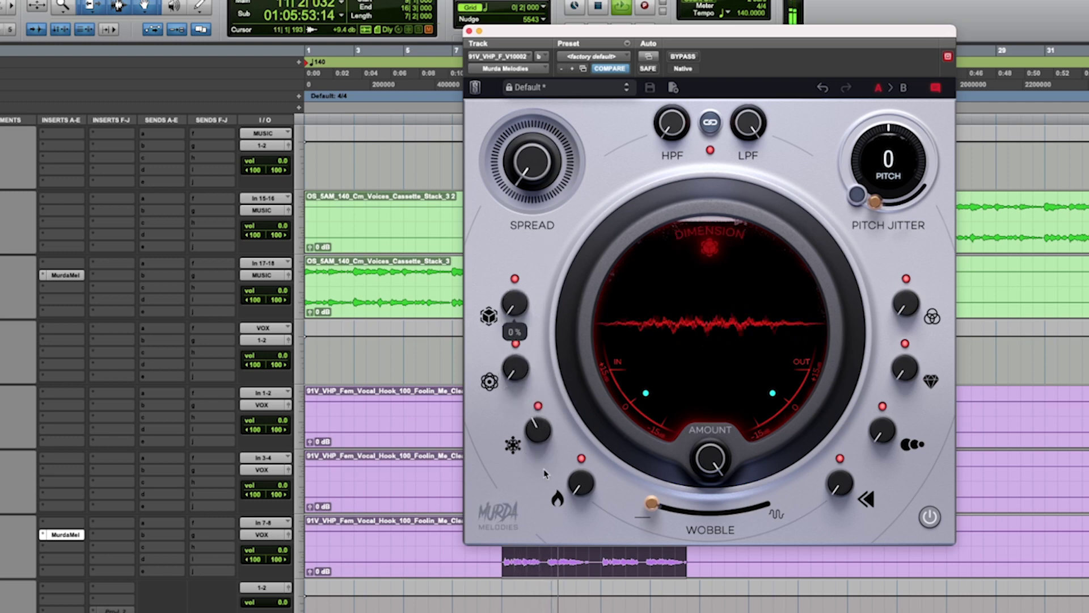
- Switch Ice off and on again to hear the difference, and set it to 41%
{"action": "left_click", "coordinate": [538, 407]}
{"action": "left_click", "coordinate": [538, 407]}
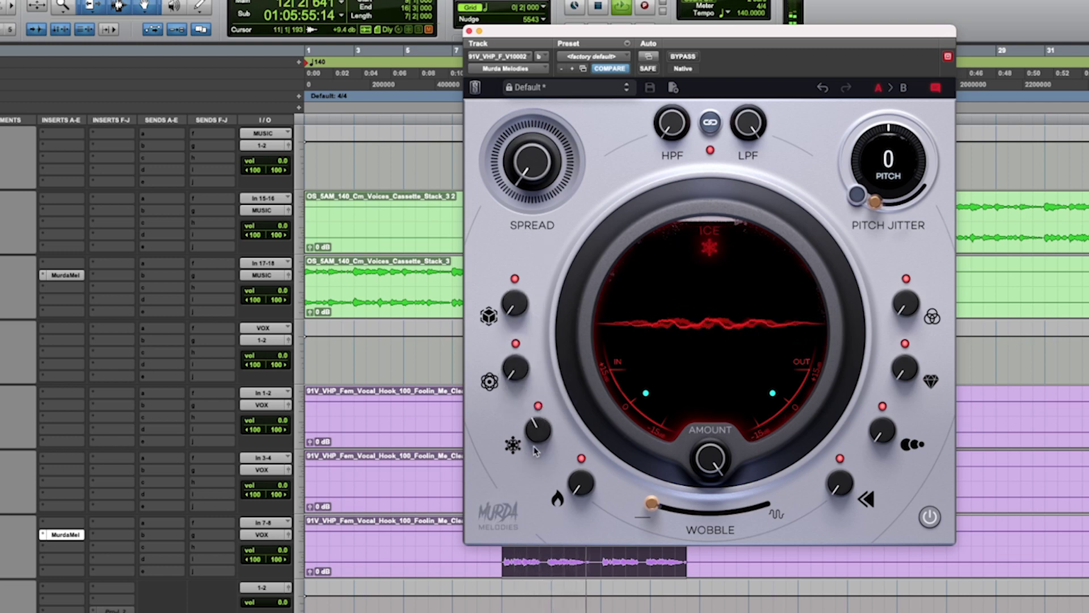
{"action": "mouse_move", "coordinate": [535, 432]}
{"action": "left_mouse_down"}
{"action": "mouse_move", "coordinate": [536, 418]}
{"action": "mouse_move", "coordinate": [540, 427]}
{"action": "left_mouse_up"}
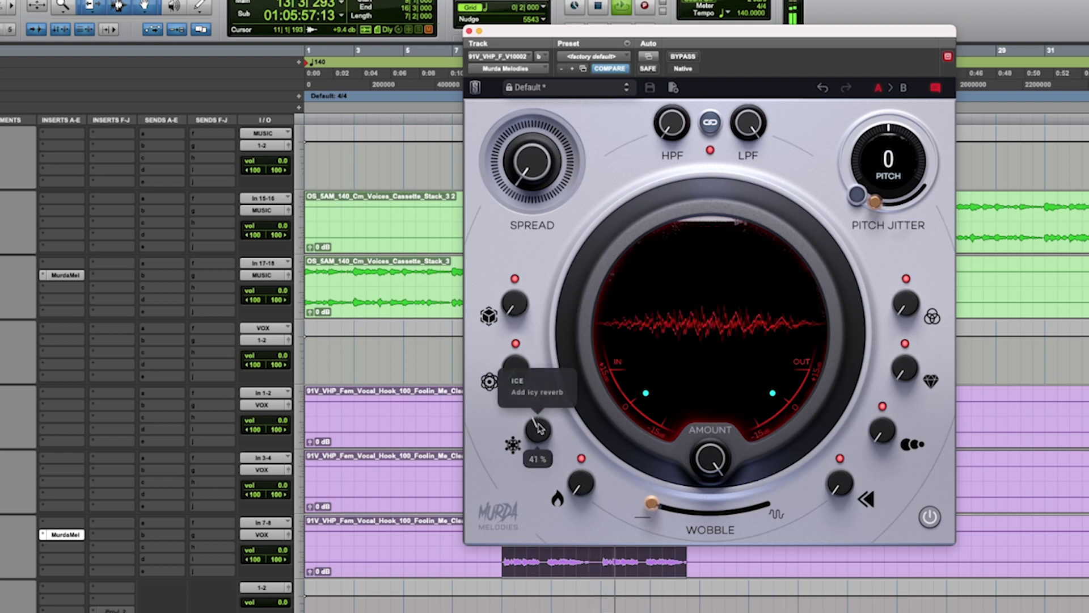
- Switch Ice off, raise Heat to 82%, and add Dimension at 31% to the playing vocal
{"action": "left_click_drag", "start_coordinate": [580, 482], "coordinate": [593, 349]}
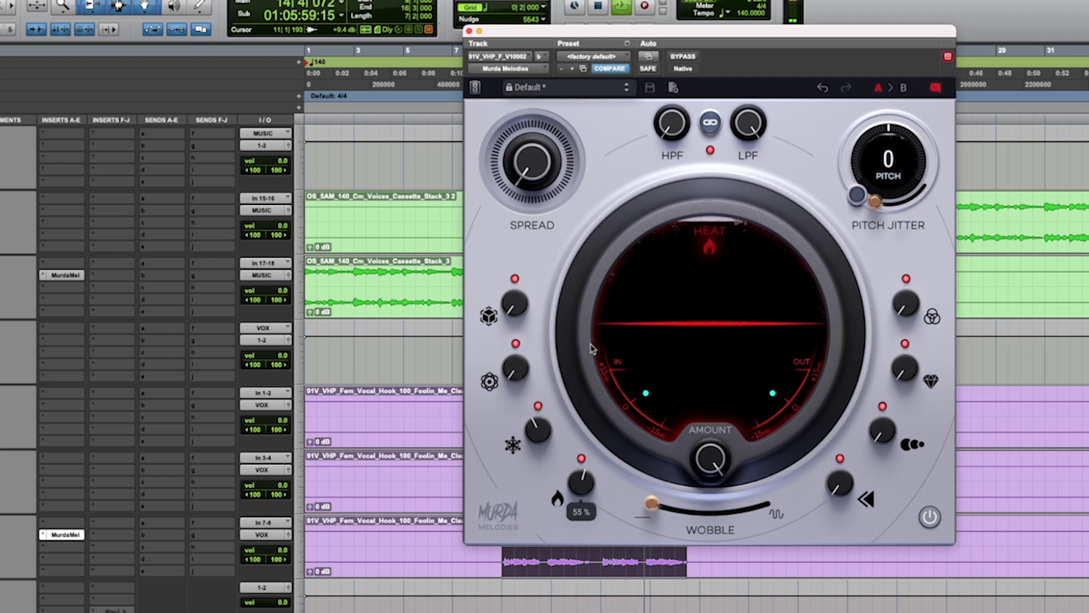
{"action": "left_click", "coordinate": [538, 406]}
{"action": "left_click_drag", "start_coordinate": [581, 482], "coordinate": [591, 439]}
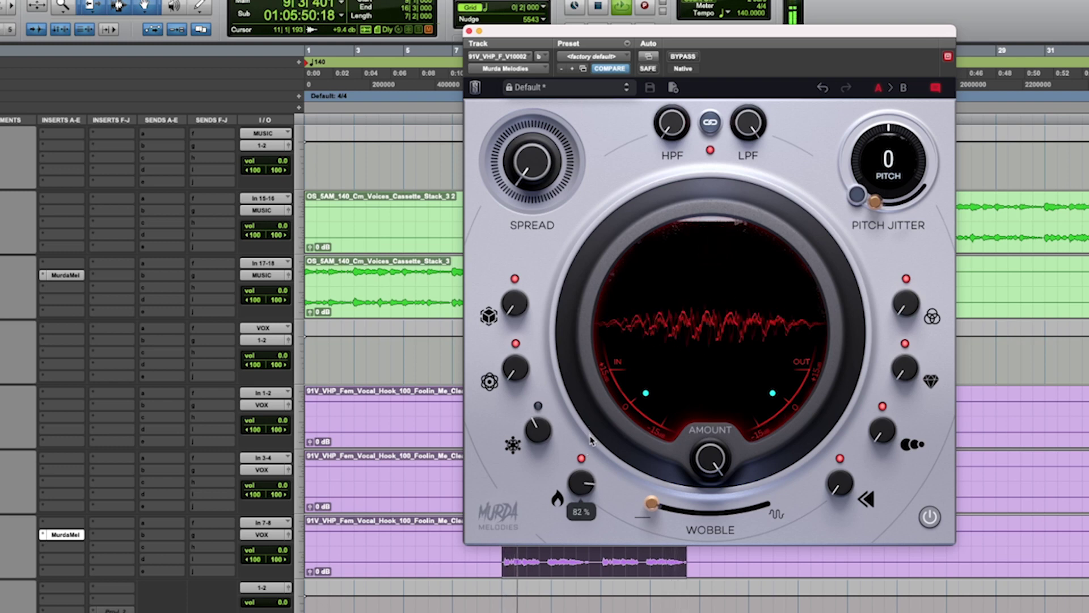
{"action": "left_click_drag", "start_coordinate": [515, 303], "coordinate": [515, 227]}
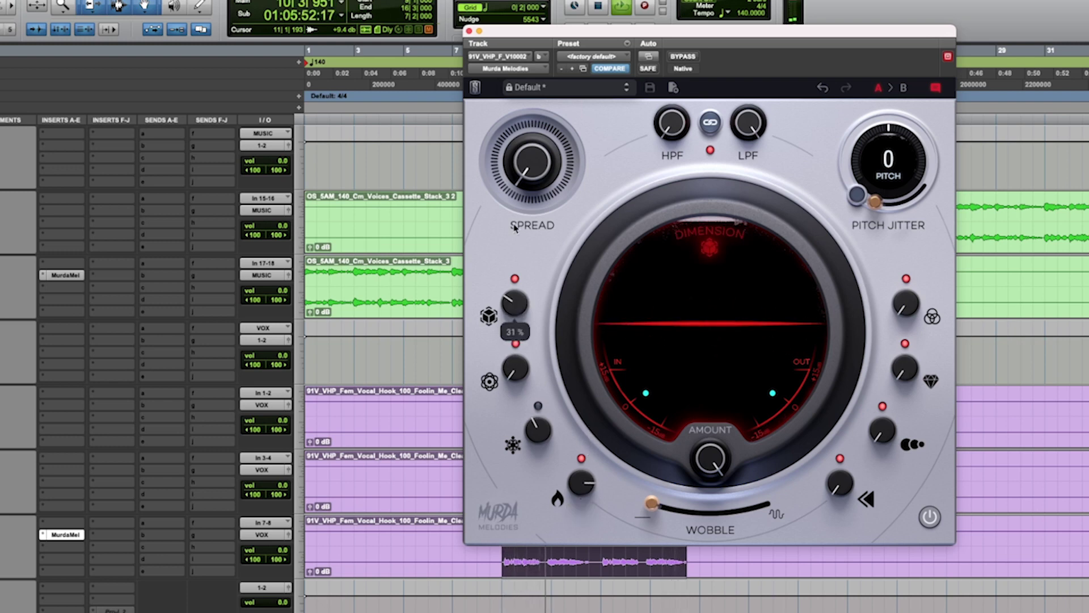
- Bring Motion and Dimension down to 0% and Heat to 6%, and switch these three effects off
{"action": "left_click_drag", "start_coordinate": [515, 368], "coordinate": [513, 511]}
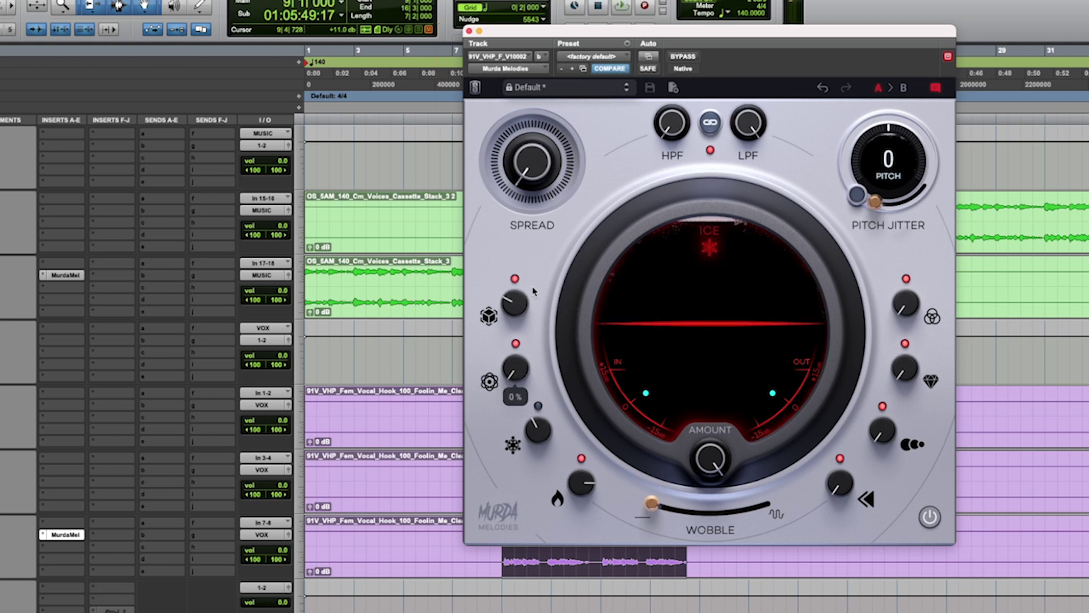
{"action": "left_click_drag", "start_coordinate": [514, 304], "coordinate": [567, 576]}
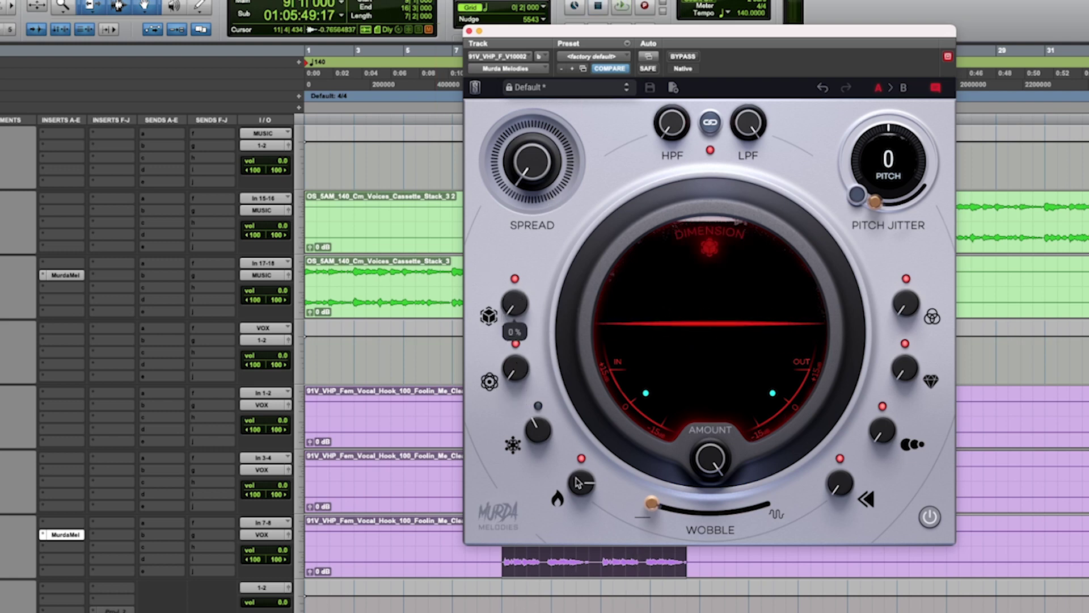
{"action": "left_click_drag", "start_coordinate": [582, 482], "coordinate": [579, 590]}
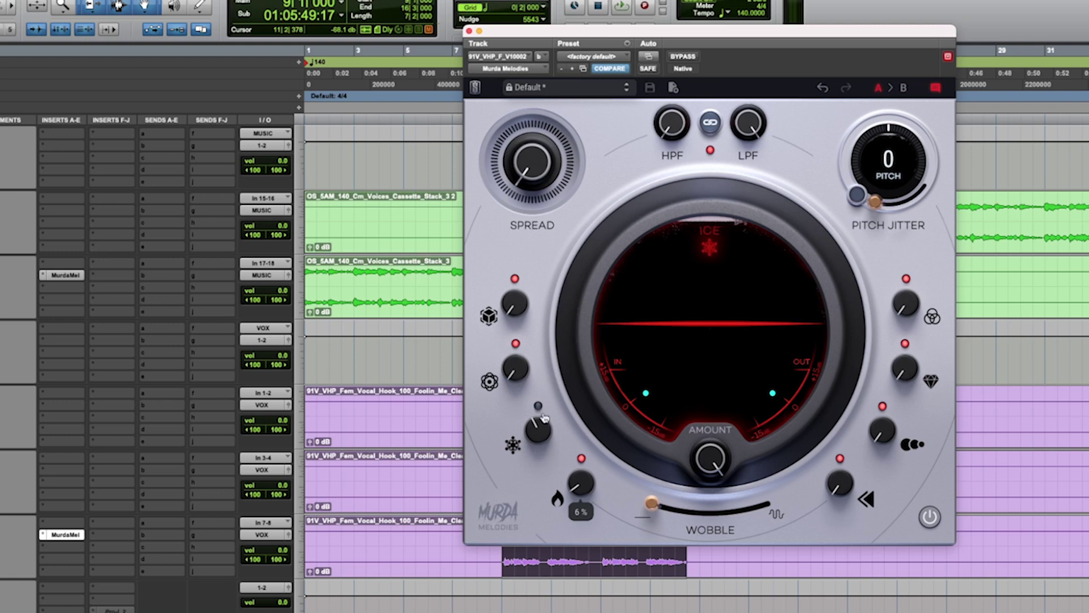
{"action": "left_click", "coordinate": [515, 343]}
{"action": "left_click", "coordinate": [514, 278]}
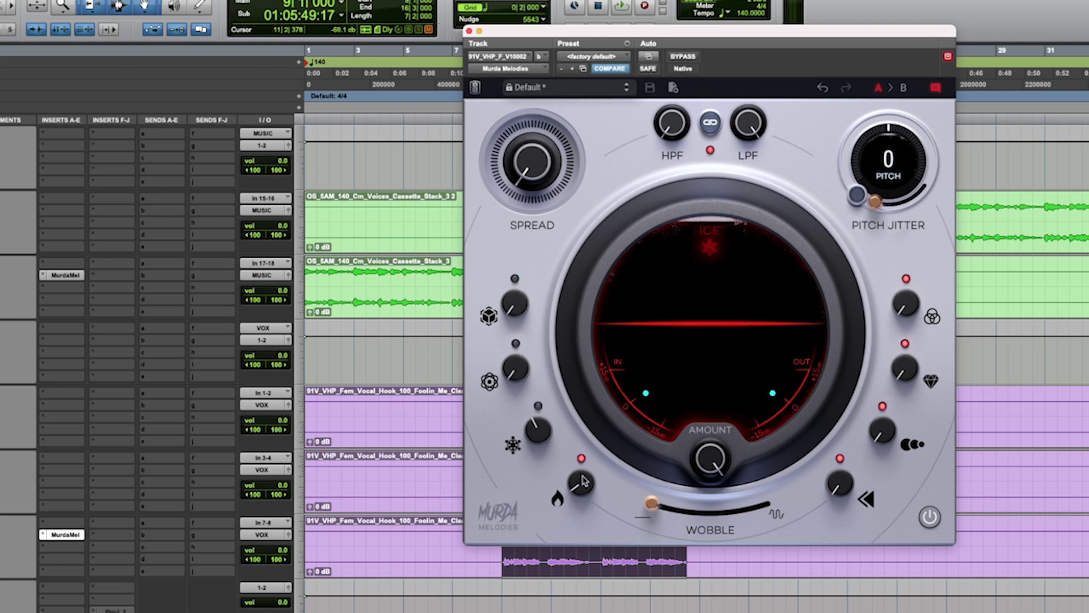
- Try Wobble at 96% while the vocal plays, stop playback, and return Wobble to 0%
{"action": "key", "text": "space"}
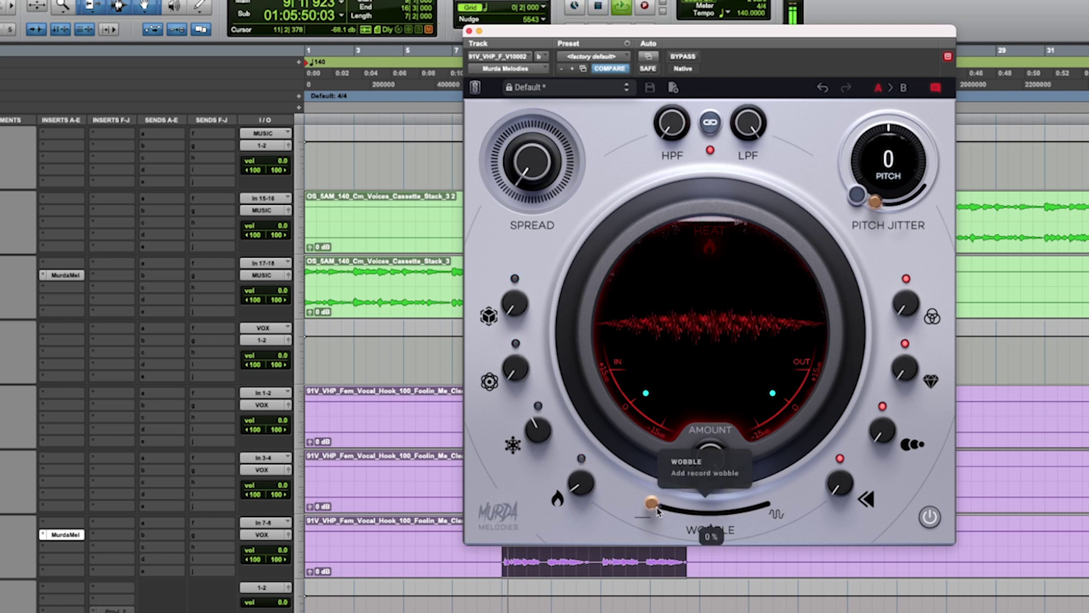
{"action": "left_click_drag", "start_coordinate": [653, 503], "coordinate": [769, 503]}
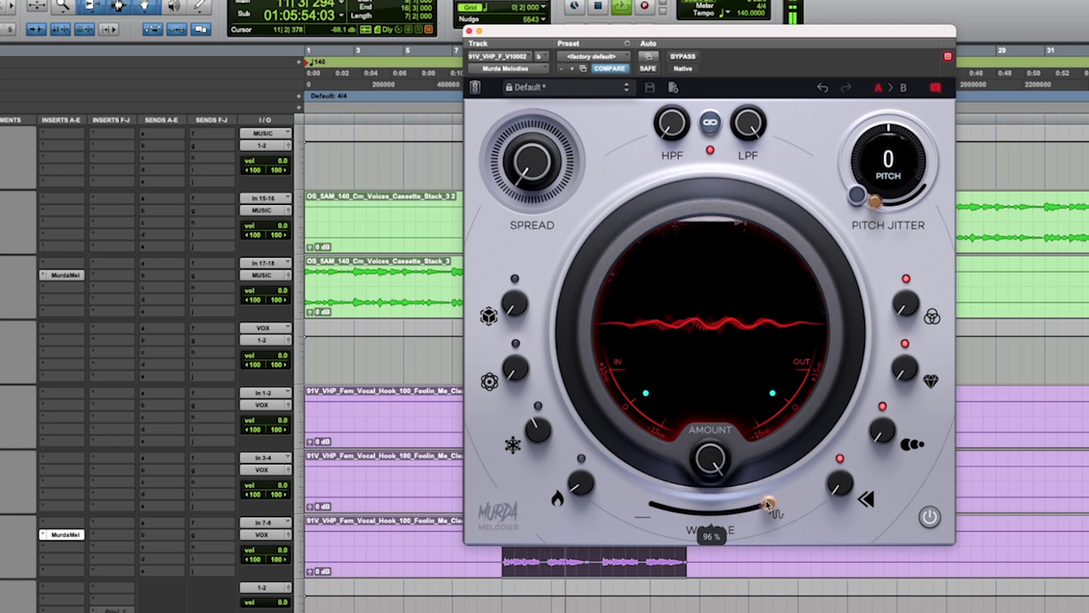
{"action": "left_click", "coordinate": [768, 504]}
{"action": "key", "text": "space"}
{"action": "left_click_drag", "start_coordinate": [768, 504], "coordinate": [651, 504]}
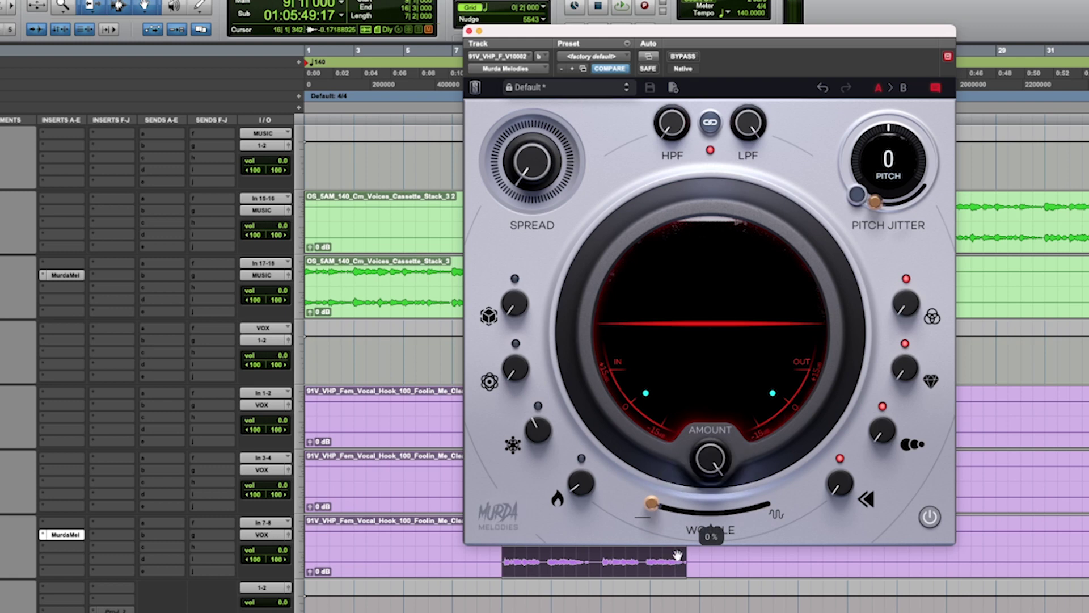
{"action": "left_click_drag", "start_coordinate": [653, 504], "coordinate": [634, 480]}
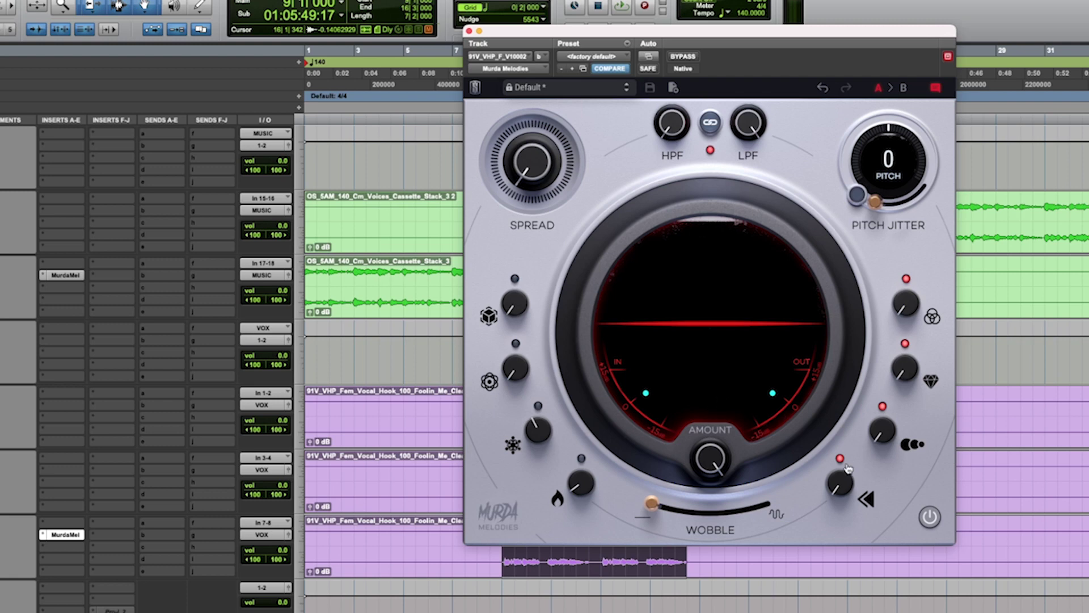
- Sweep Reverse up to 100% while the vocal plays, bring it down to 33%, and stop playback
{"action": "mouse_move", "coordinate": [845, 489]}
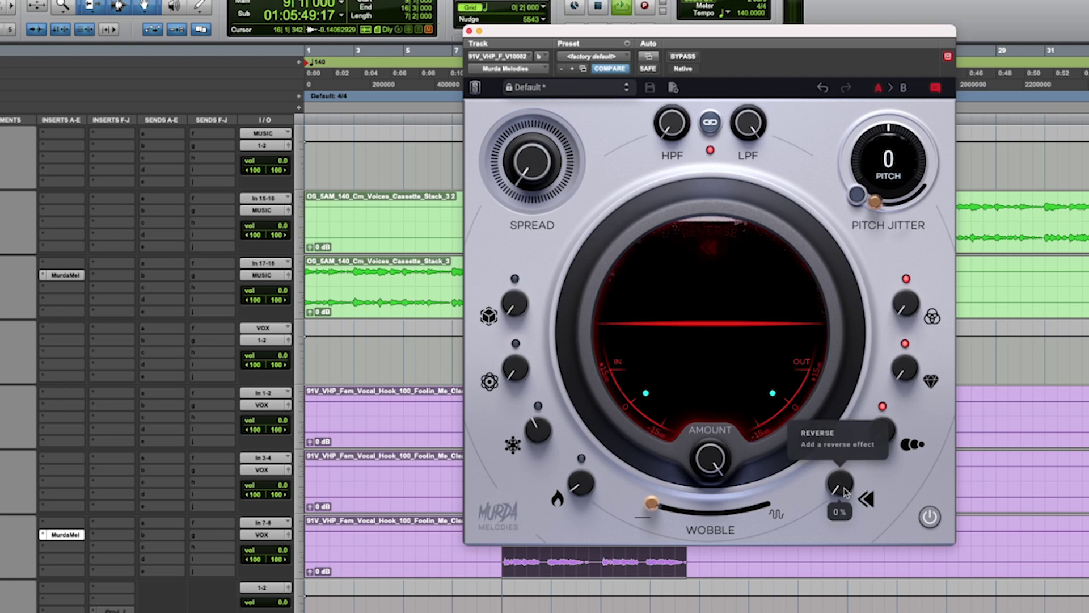
{"action": "left_click_drag", "start_coordinate": [845, 491], "coordinate": [847, 448]}
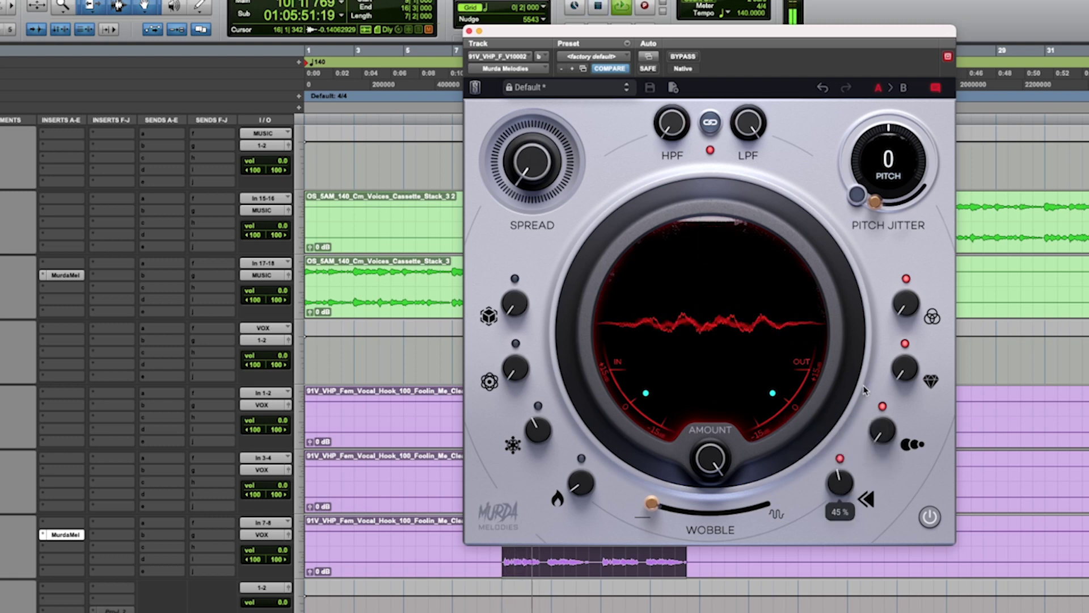
{"action": "left_click_drag", "start_coordinate": [865, 390], "coordinate": [898, 143]}
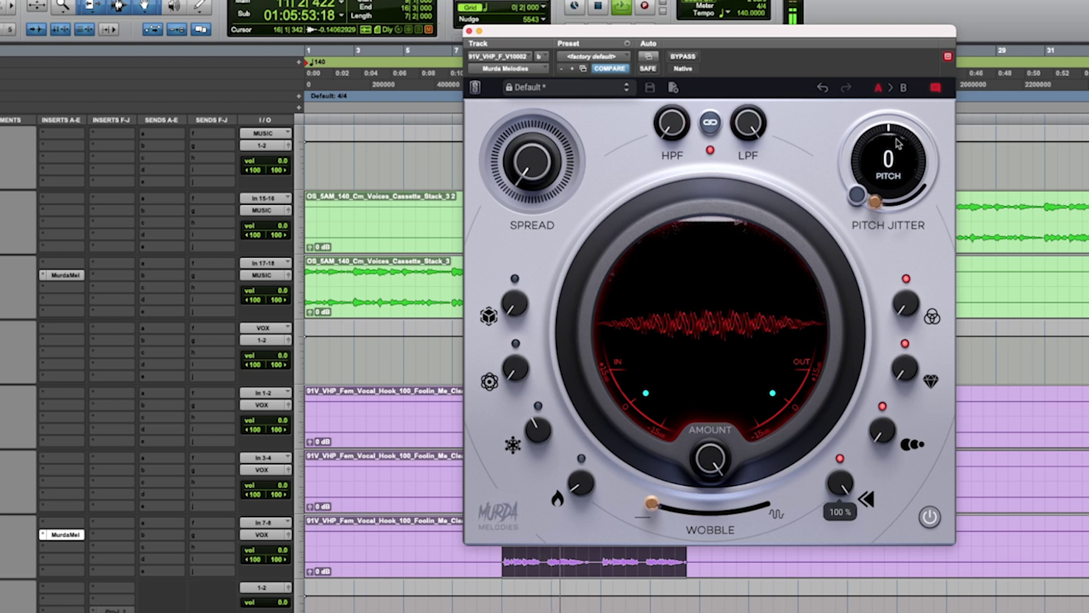
{"action": "left_click_drag", "start_coordinate": [874, 241], "coordinate": [857, 415]}
{"action": "key", "text": "space"}
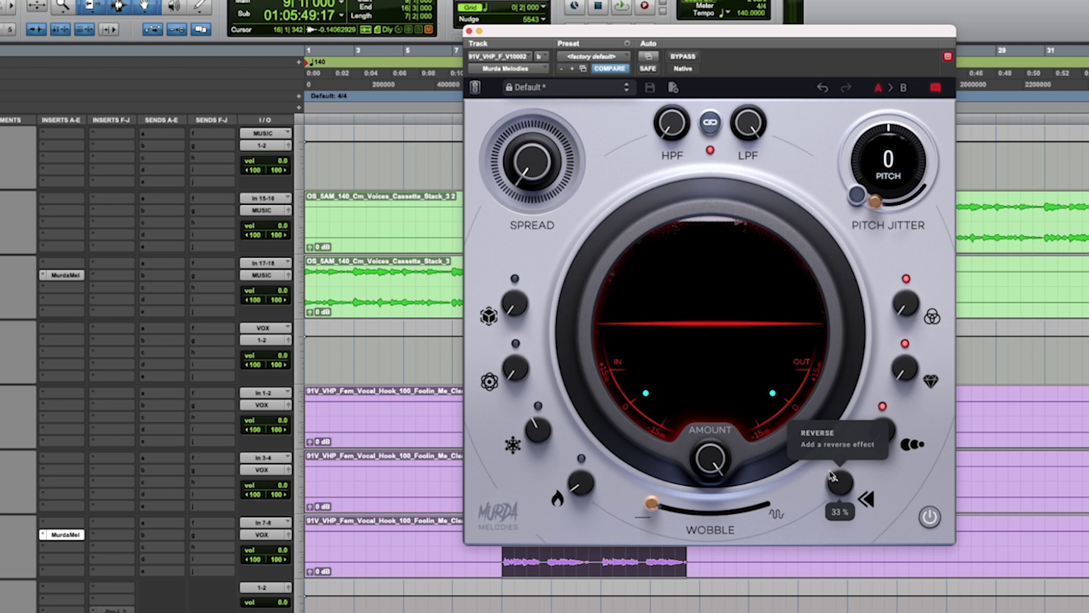
- Return Reverse to 0% and raise Rhythm to 38% while the vocal hook plays
{"action": "left_click_drag", "start_coordinate": [838, 481], "coordinate": [849, 553]}
{"action": "left_click_drag", "start_coordinate": [892, 436], "coordinate": [878, 373]}
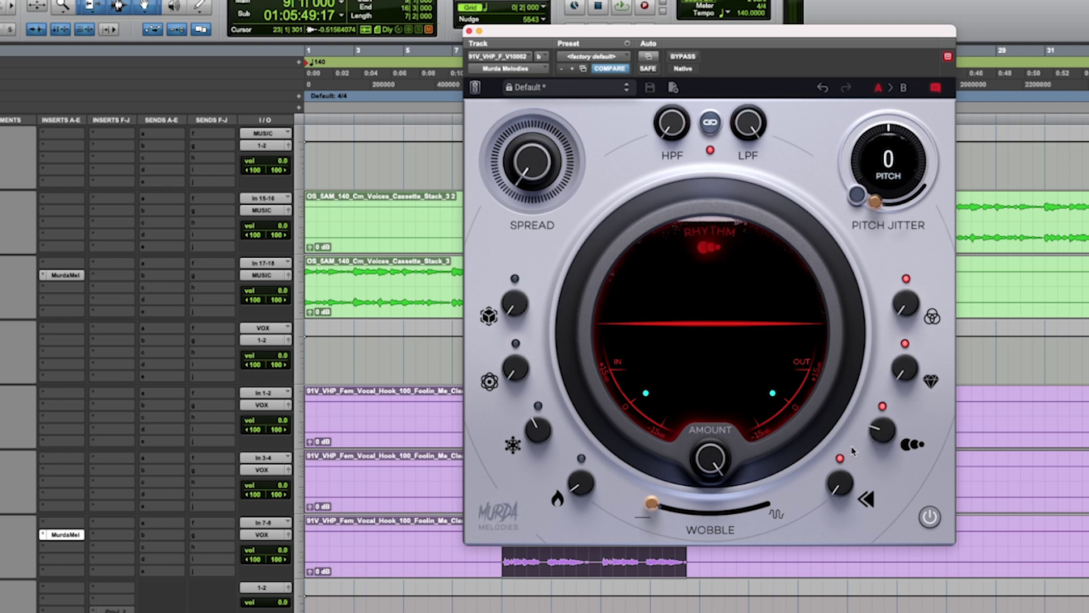
{"action": "left_click_drag", "start_coordinate": [890, 434], "coordinate": [891, 402]}
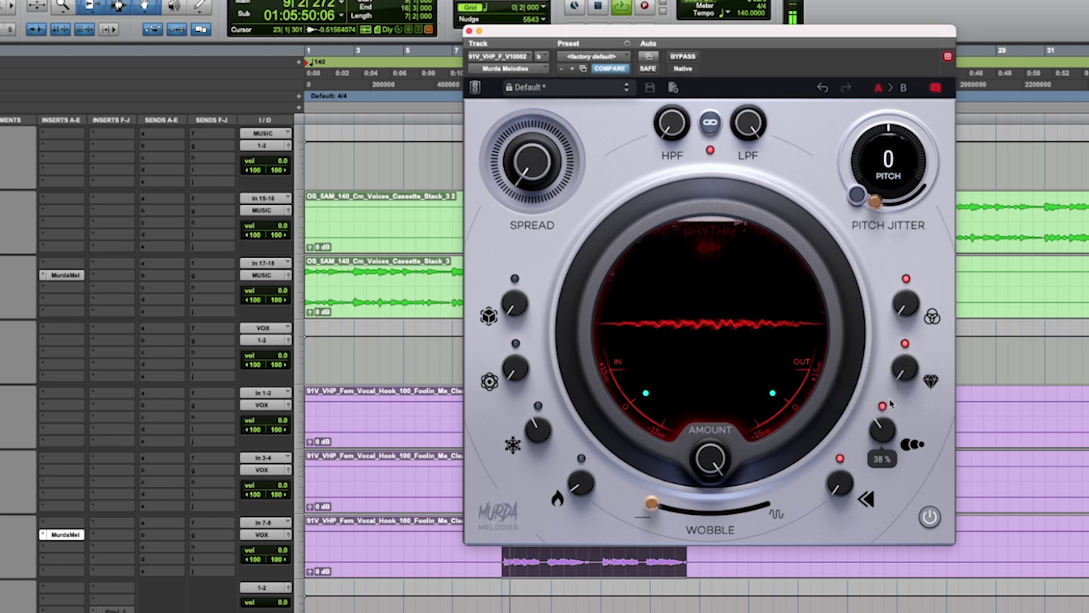
- Switch Dimension and Motion on, raise Dimension, set Spread to 41%, and lower Rhythm to 29% during playback
{"action": "left_click_drag", "start_coordinate": [514, 305], "coordinate": [513, 257]}
{"action": "left_click_drag", "start_coordinate": [515, 369], "coordinate": [516, 352]}
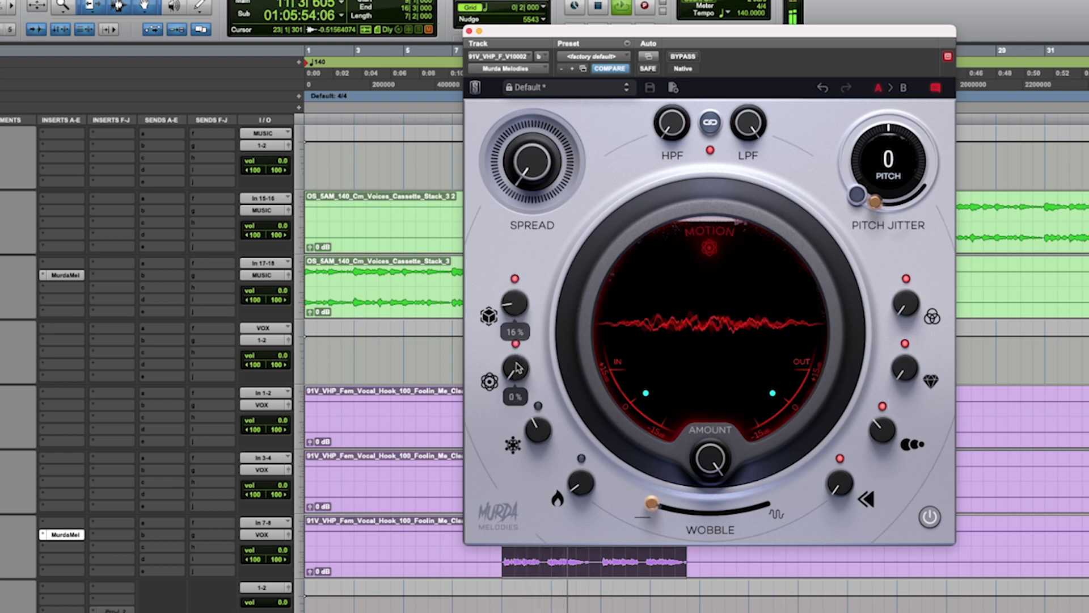
{"action": "mouse_move", "coordinate": [514, 305]}
{"action": "left_mouse_down"}
{"action": "mouse_move", "coordinate": [519, 287]}
{"action": "mouse_move", "coordinate": [525, 293]}
{"action": "left_mouse_up"}
{"action": "left_click_drag", "start_coordinate": [532, 162], "coordinate": [529, 36]}
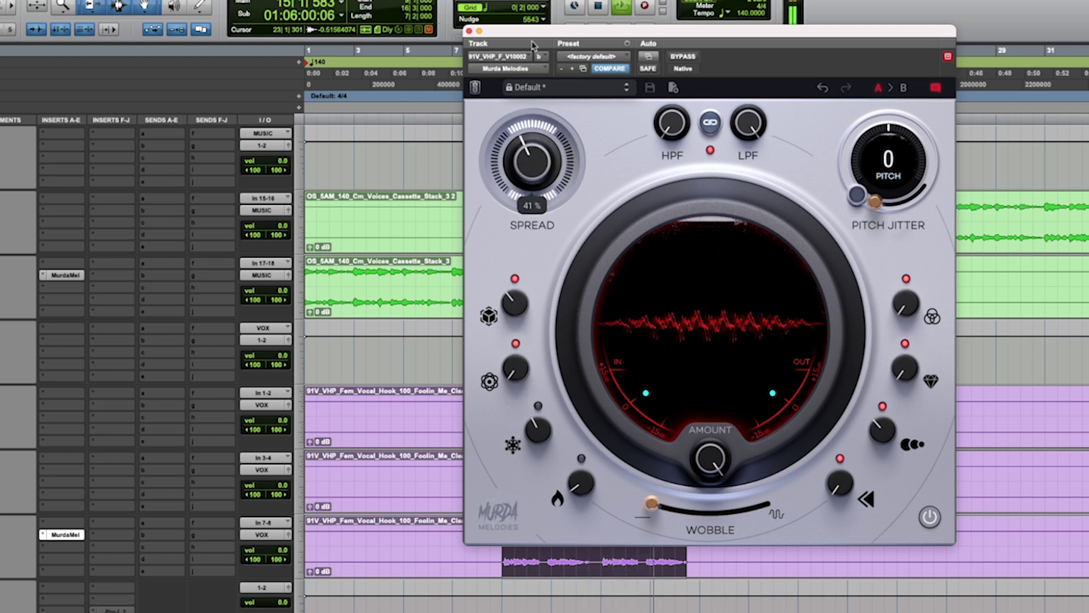
{"action": "mouse_move", "coordinate": [880, 449]}
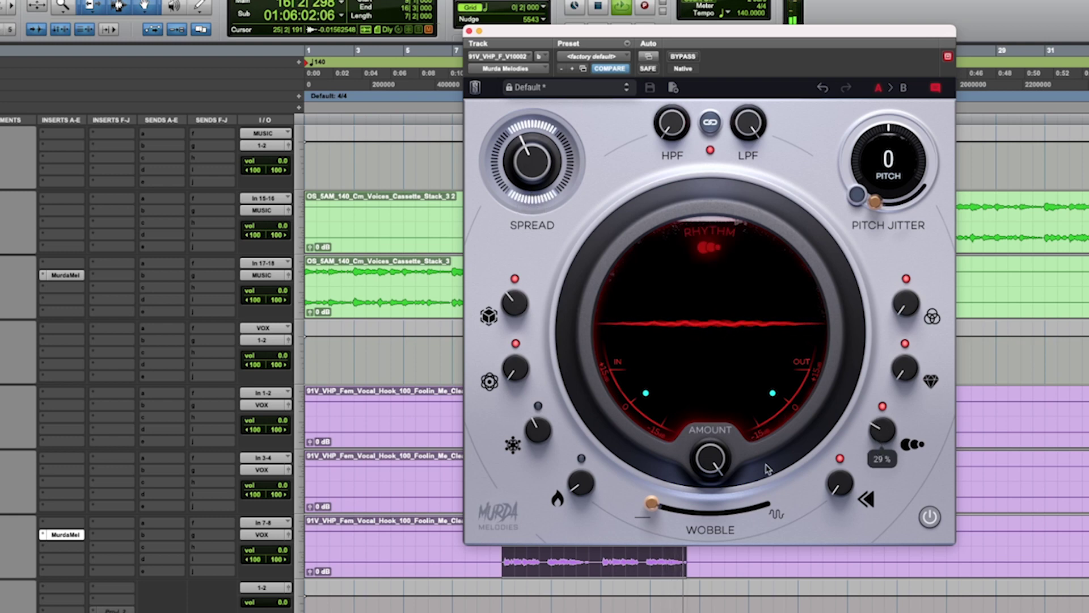
- Compare the vocal with the plug-in bypassed and active, stop playback, return Rhythm and Spread to 0%, and switch Dimension off
{"action": "left_click", "coordinate": [685, 57]}
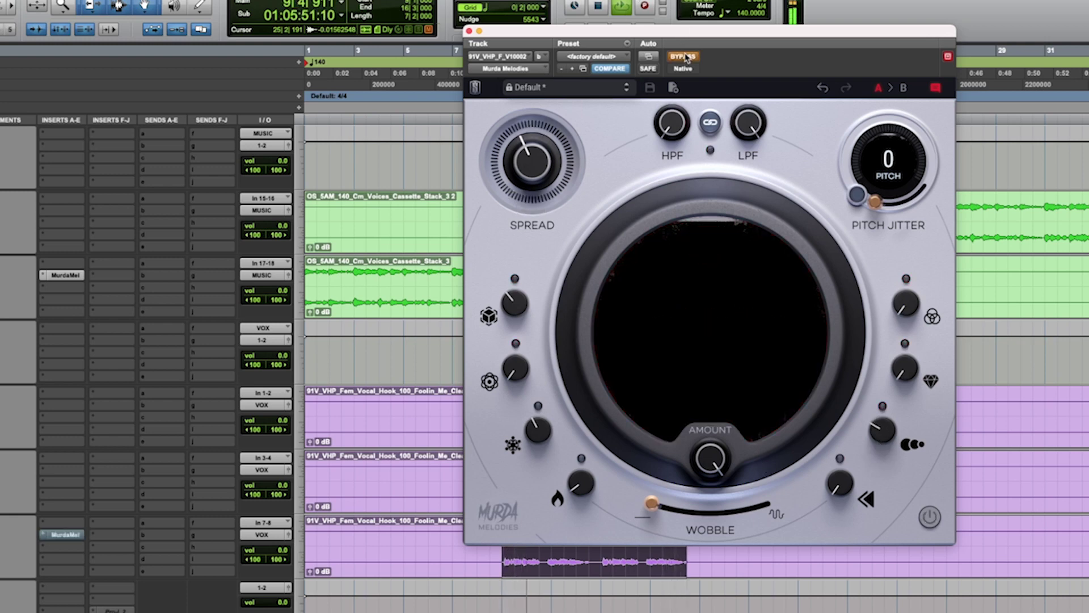
{"action": "left_click", "coordinate": [685, 57]}
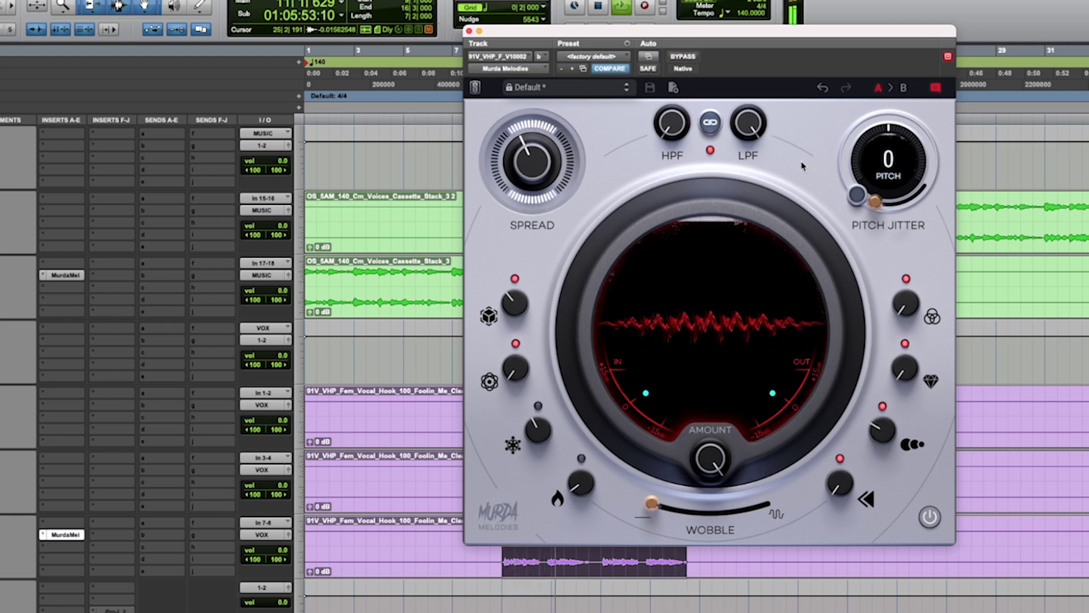
{"action": "left_click_drag", "start_coordinate": [898, 461], "coordinate": [892, 512]}
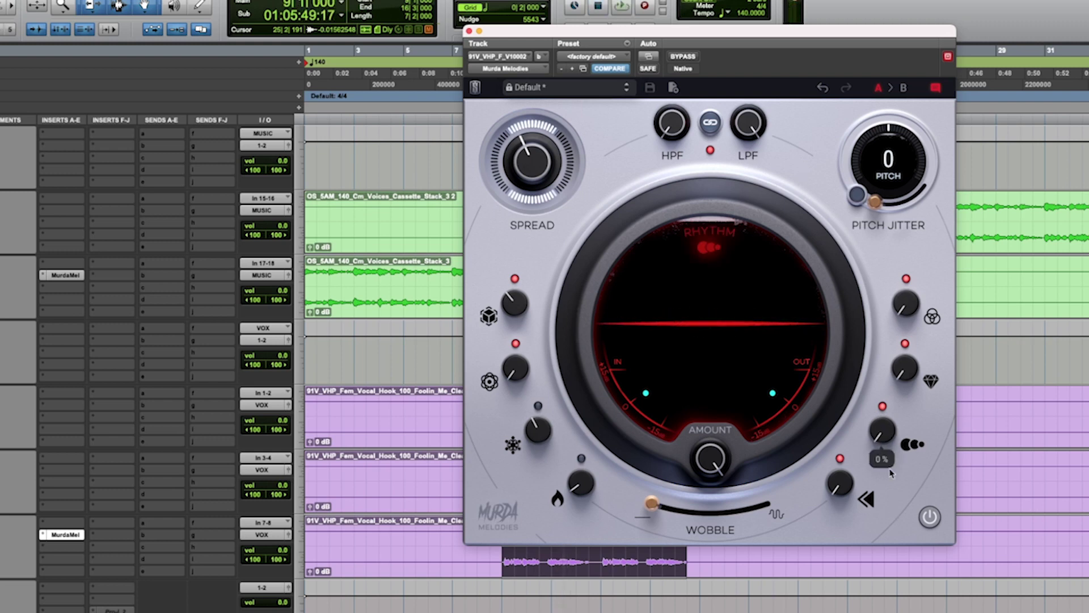
{"action": "left_click_drag", "start_coordinate": [567, 134], "coordinate": [567, 590]}
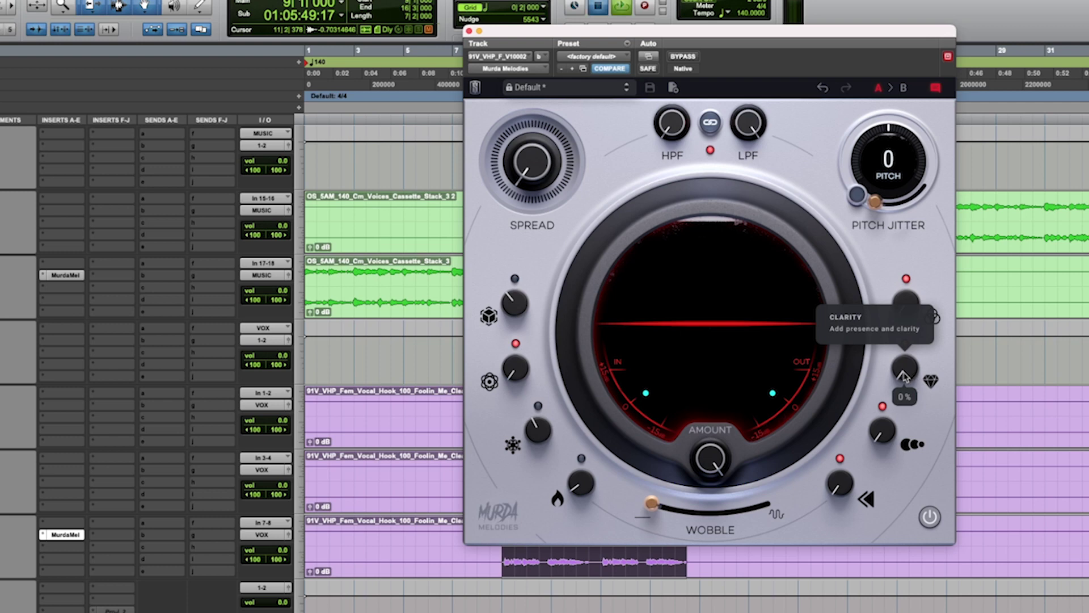
- Audition Clarity at 90% and 72% while the vocal plays, stop playback, and return Clarity to 0%
{"action": "left_click_drag", "start_coordinate": [903, 375], "coordinate": [904, 352]}
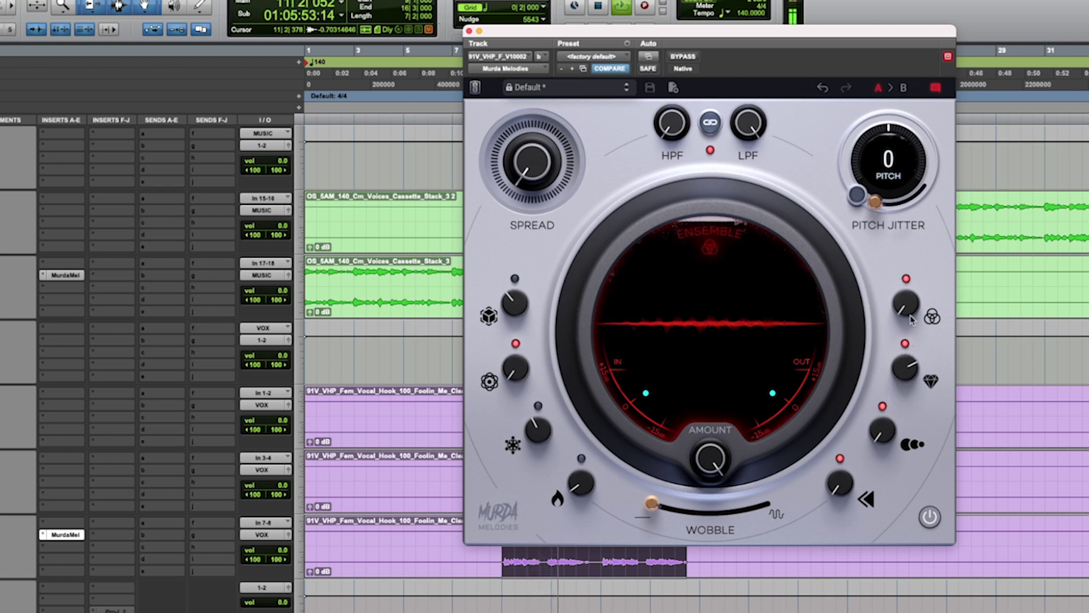
{"action": "scroll", "coordinate": [911, 331], "scroll_direction": "up", "scroll_amount": 3}
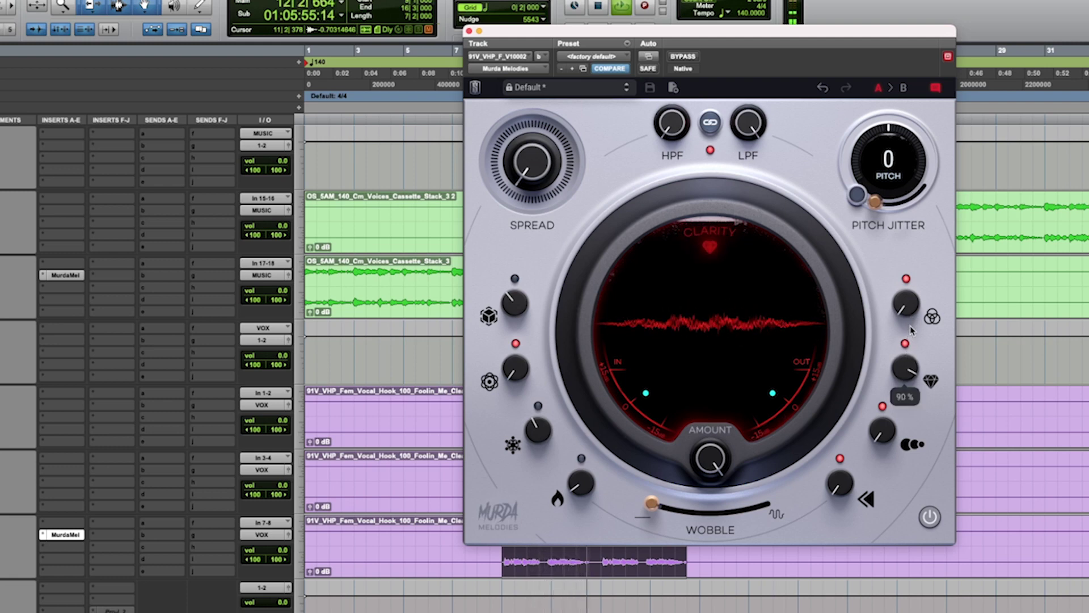
{"action": "left_click_drag", "start_coordinate": [912, 330], "coordinate": [906, 372]}
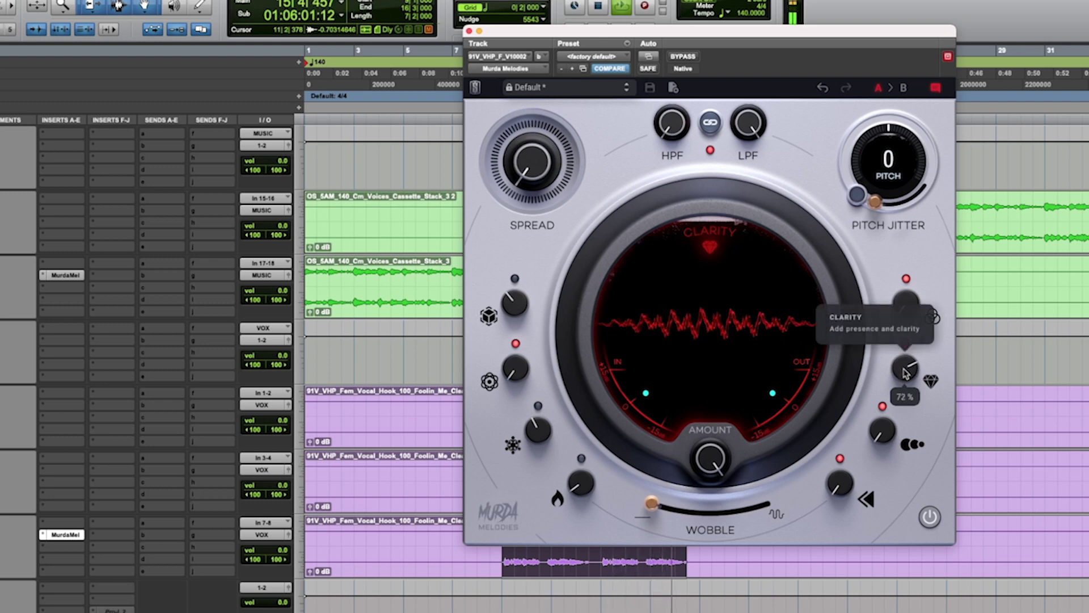
{"action": "key", "text": "space"}
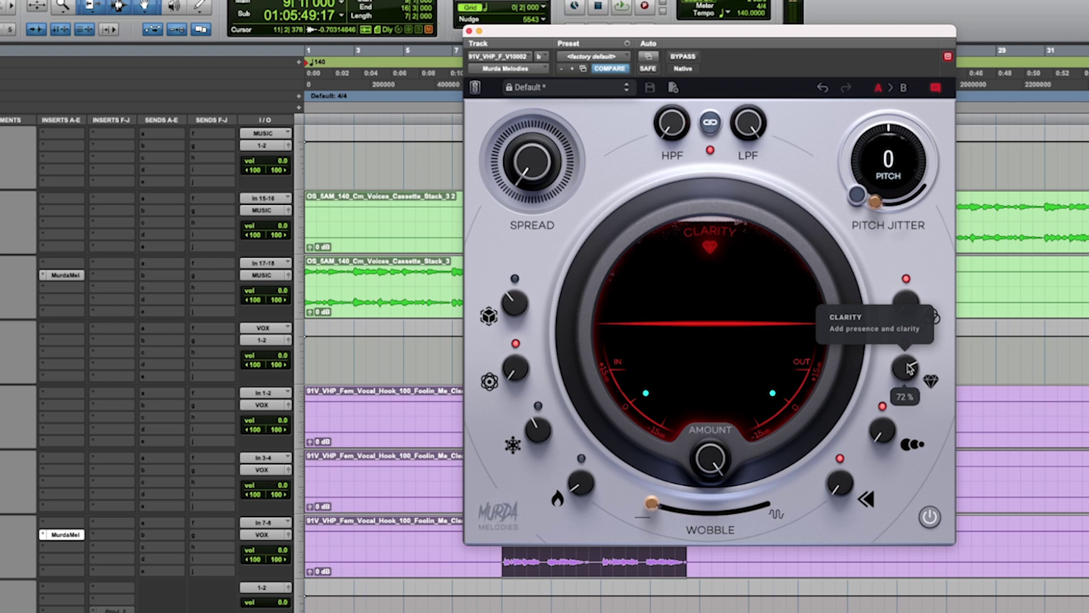
{"action": "left_click_drag", "start_coordinate": [908, 385], "coordinate": [905, 369]}
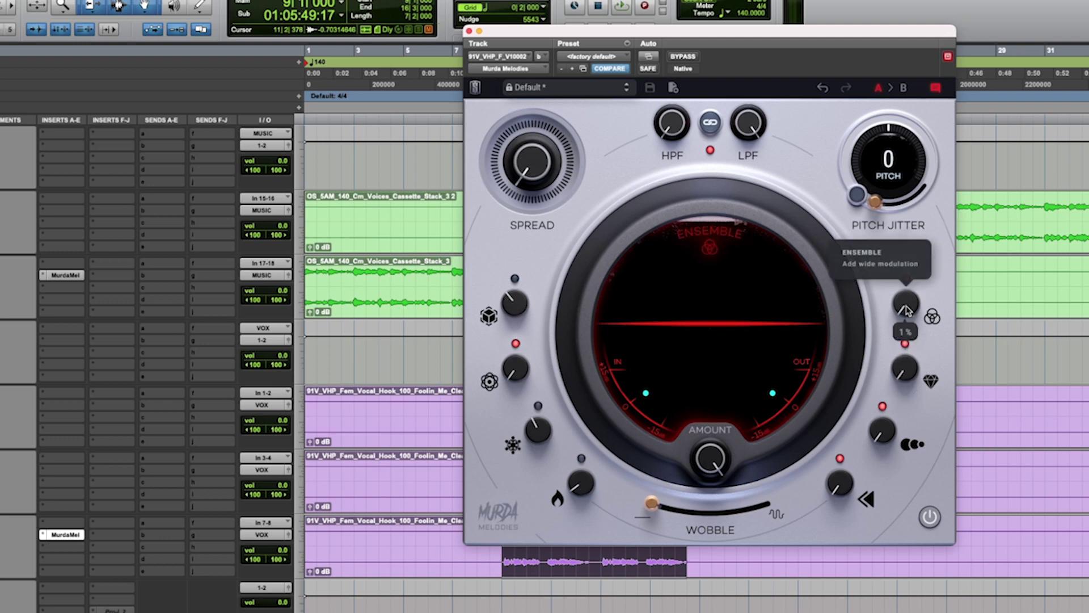
- Set Ensemble to 62% while the vocal plays, stop playback, and switch Dimension back on
{"action": "key", "text": "space"}
{"action": "left_click_drag", "start_coordinate": [907, 309], "coordinate": [921, 161]}
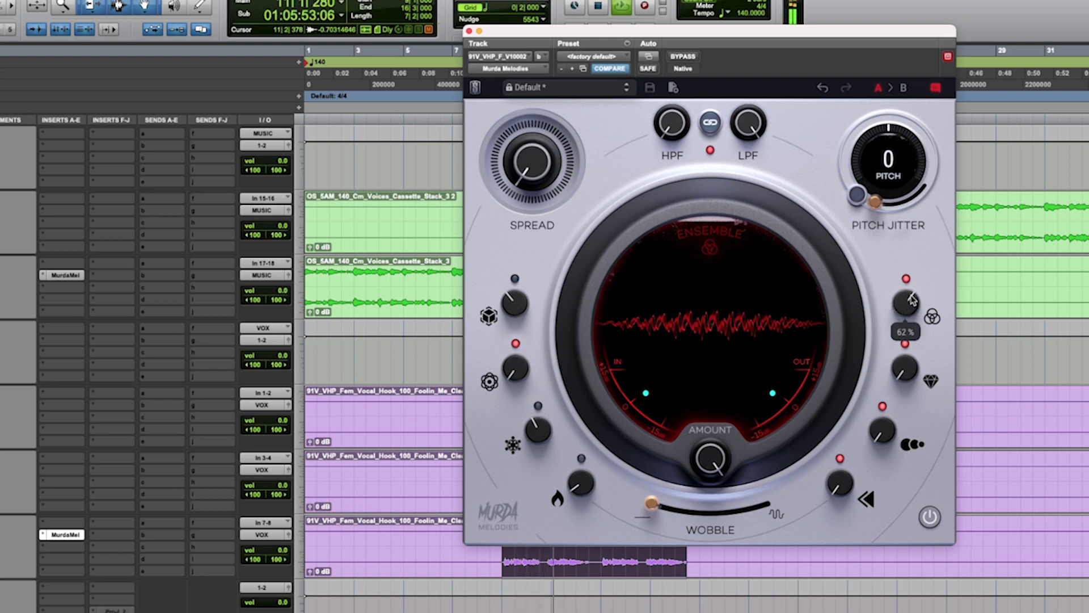
{"action": "key", "text": "space"}
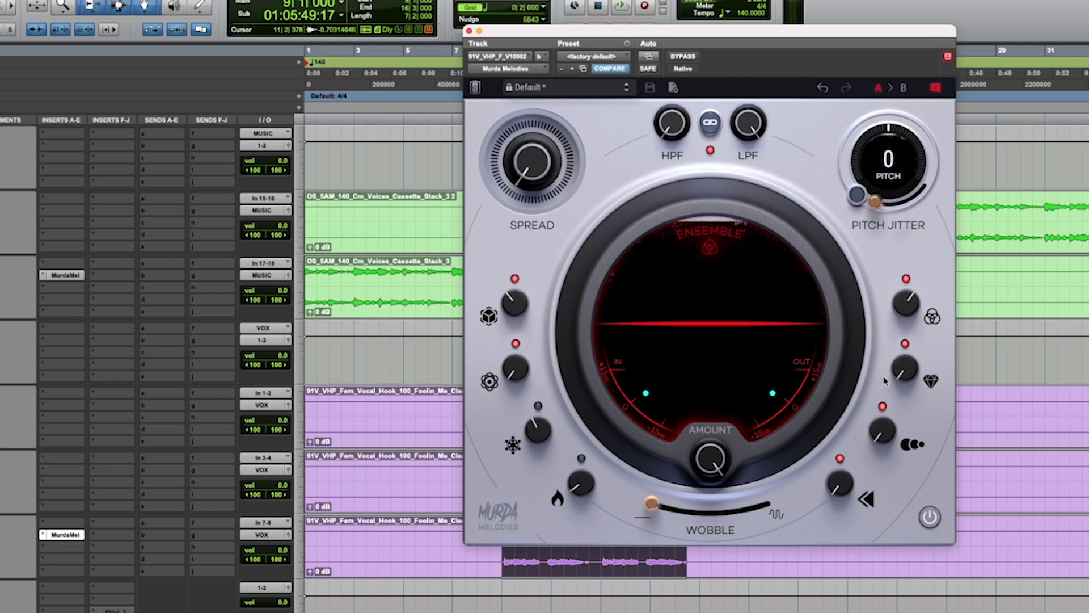
- Add a moderate amount of Rhythm, start playback, and set Spread to 51%
{"action": "mouse_move", "coordinate": [878, 431]}
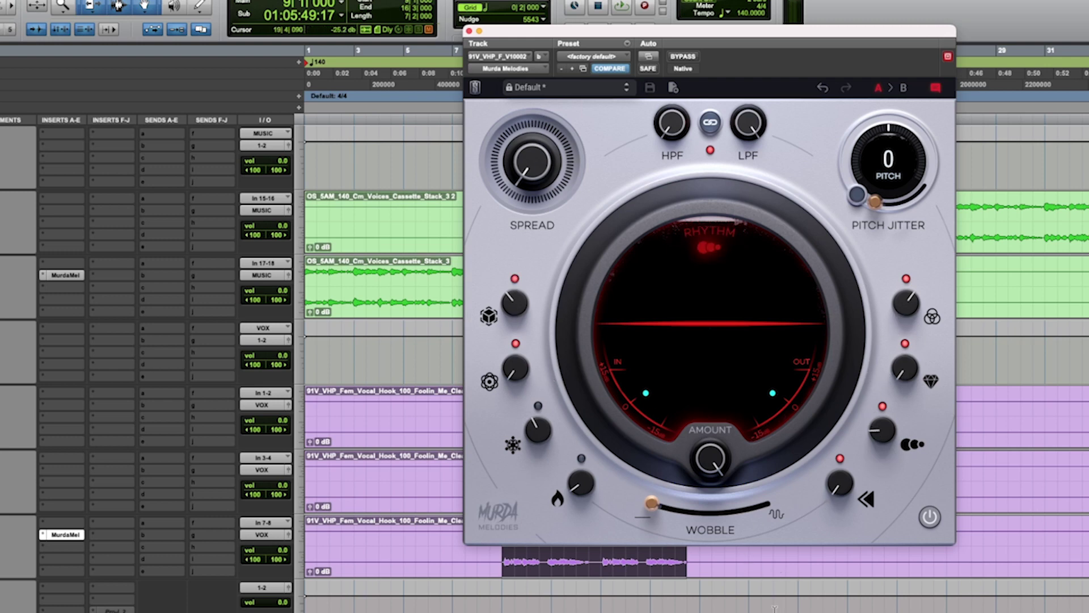
{"action": "key", "text": "space"}
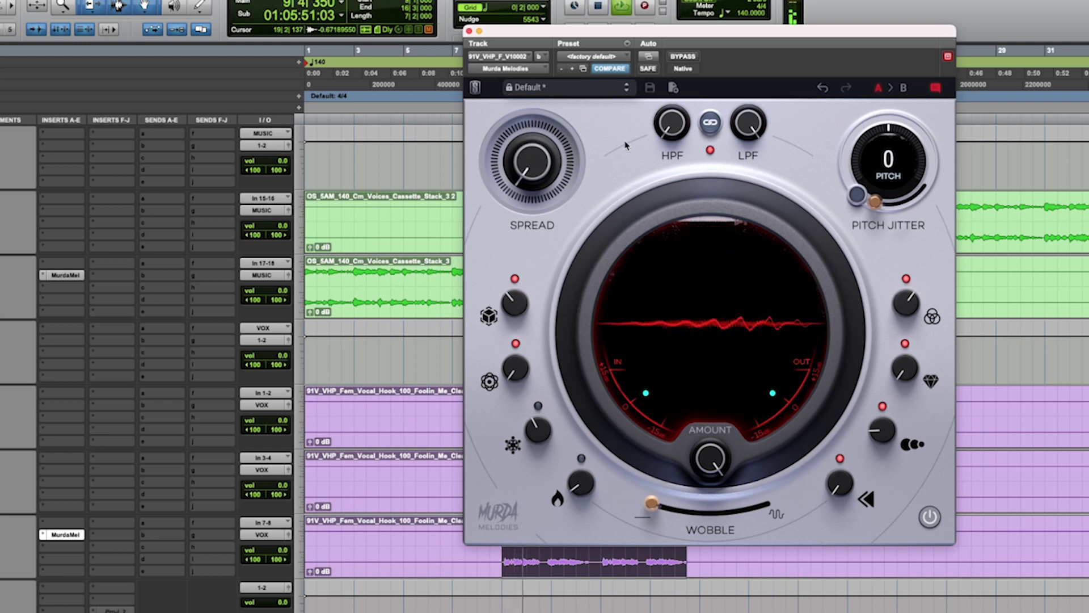
{"action": "left_click_drag", "start_coordinate": [532, 161], "coordinate": [569, 34]}
{"action": "left_click_drag", "start_coordinate": [514, 126], "coordinate": [521, 170]}
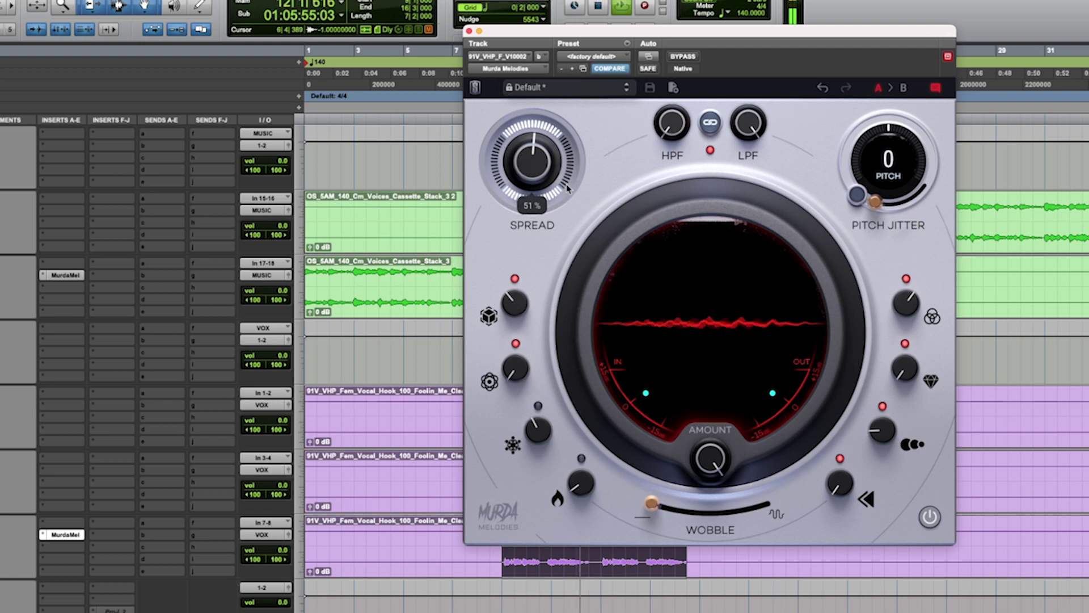
- Compare the playing vocal with Murda Melodies bypassed and active again, and stop playback
{"action": "left_click", "coordinate": [683, 56]}
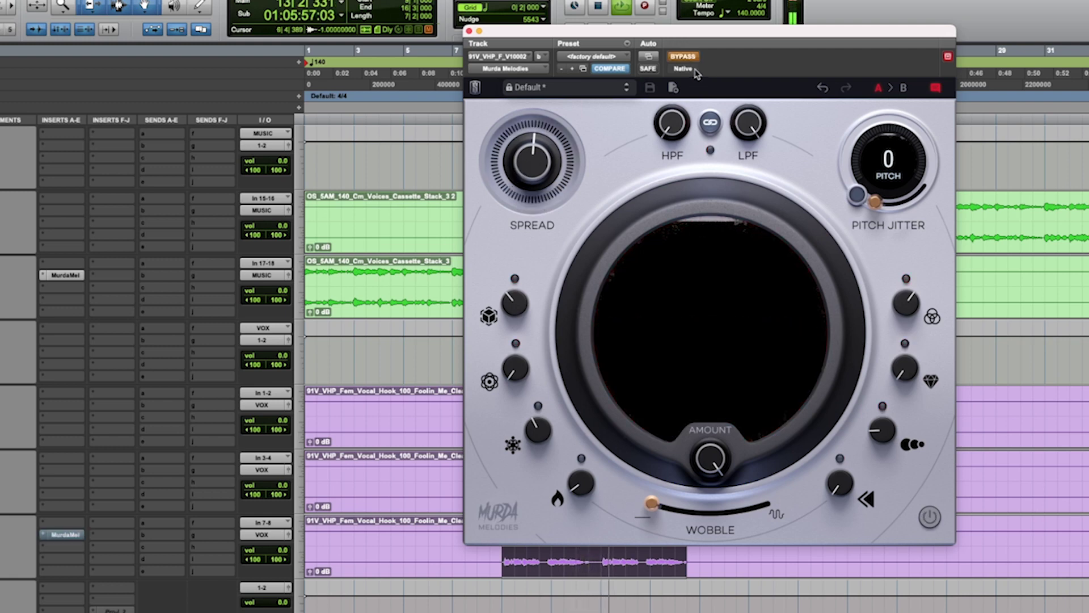
{"action": "left_click", "coordinate": [688, 58]}
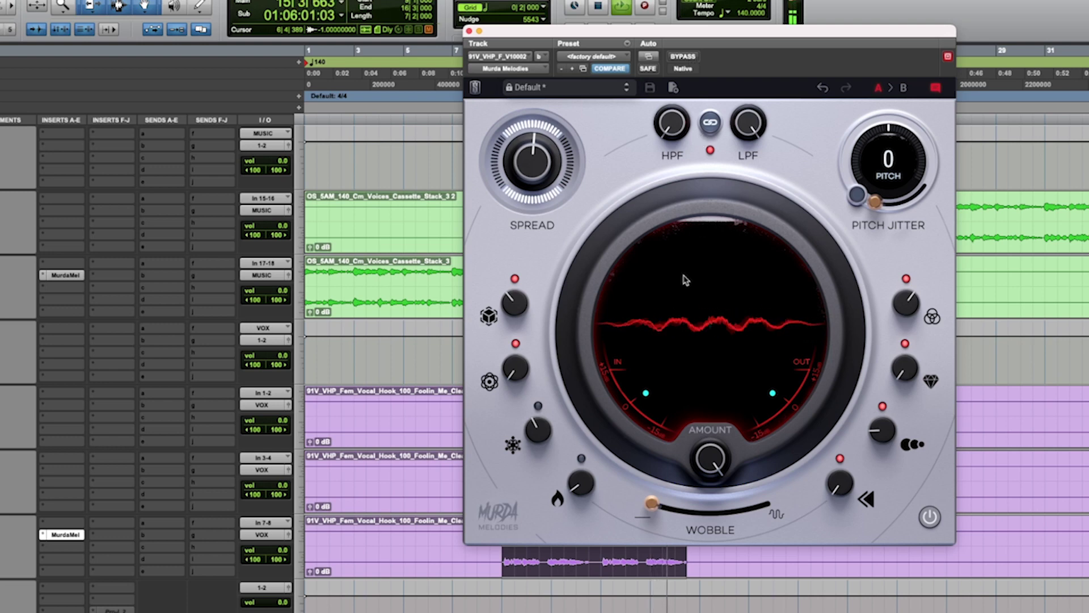
{"action": "key", "text": "space"}
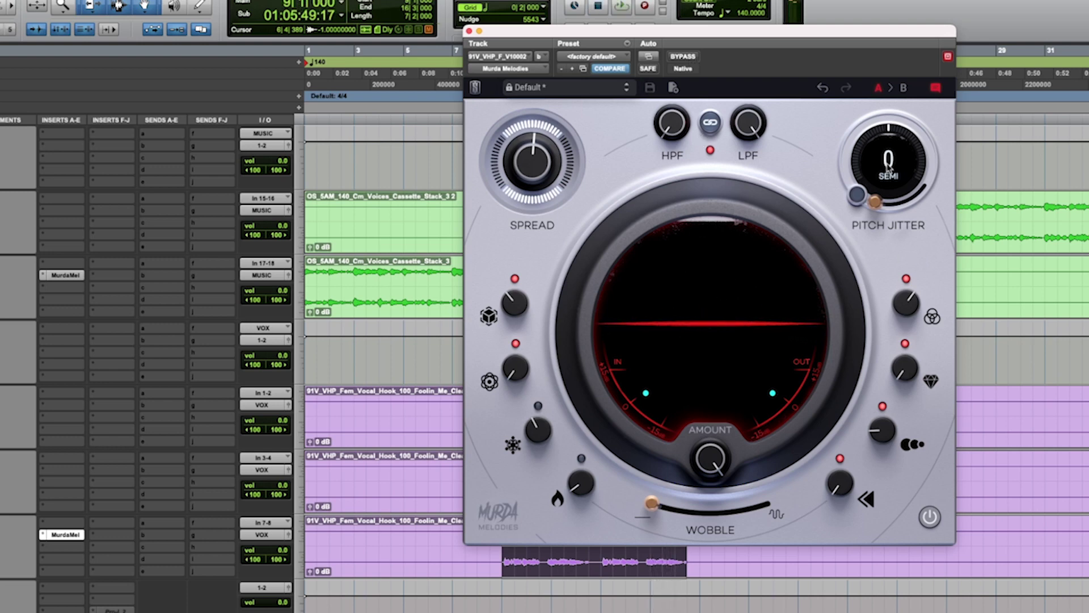
- Raise the pitch shift to 7 semitones, play the vocal, and settle the pitch at 6 semitones
{"action": "left_click_drag", "start_coordinate": [891, 168], "coordinate": [892, 137]}
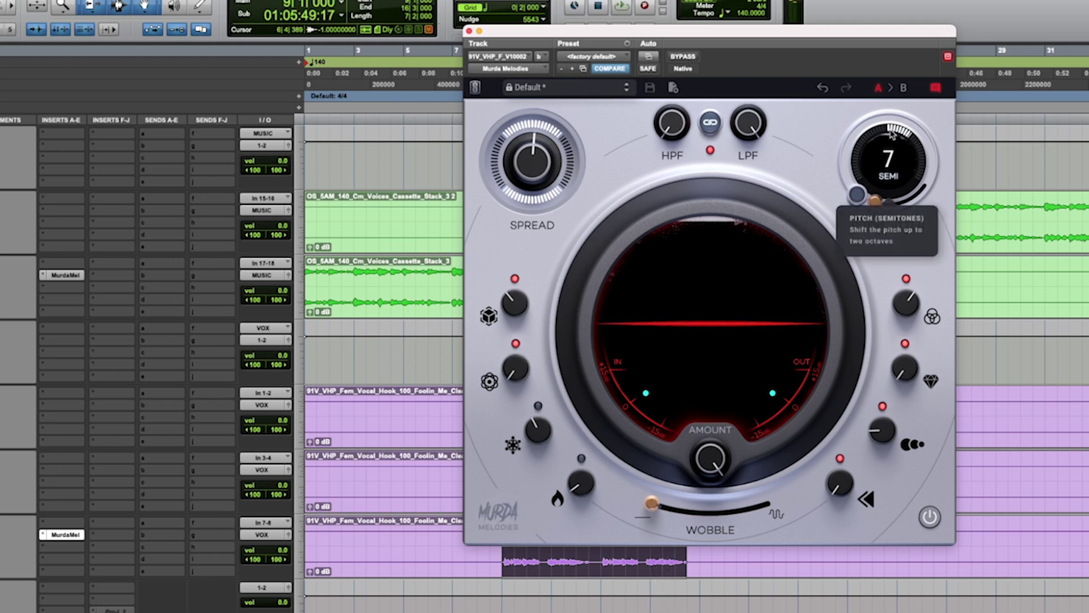
{"action": "key", "text": "space"}
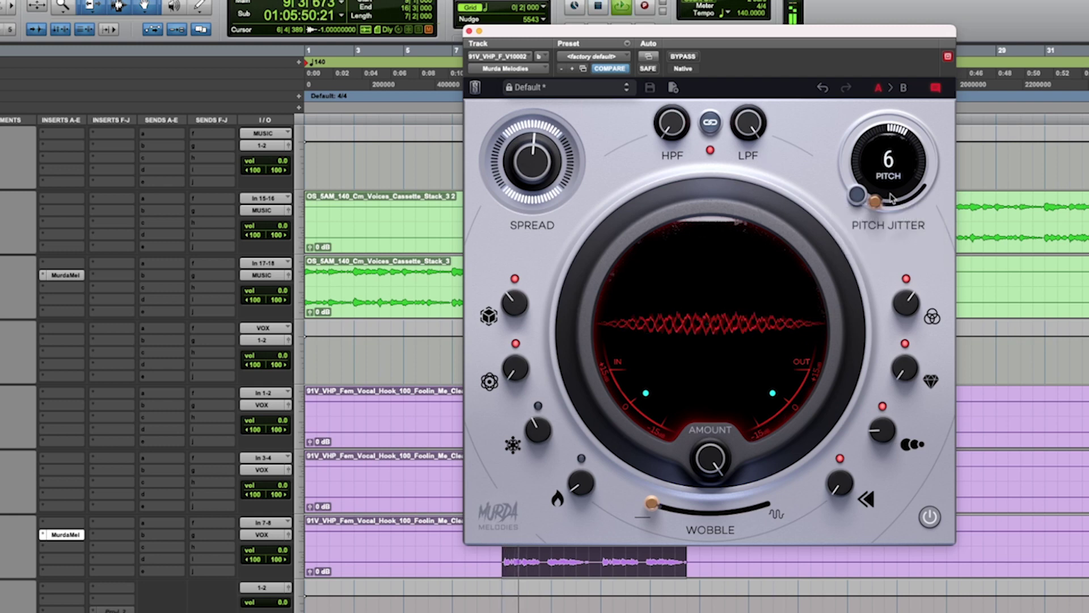
{"action": "mouse_move", "coordinate": [681, 125]}
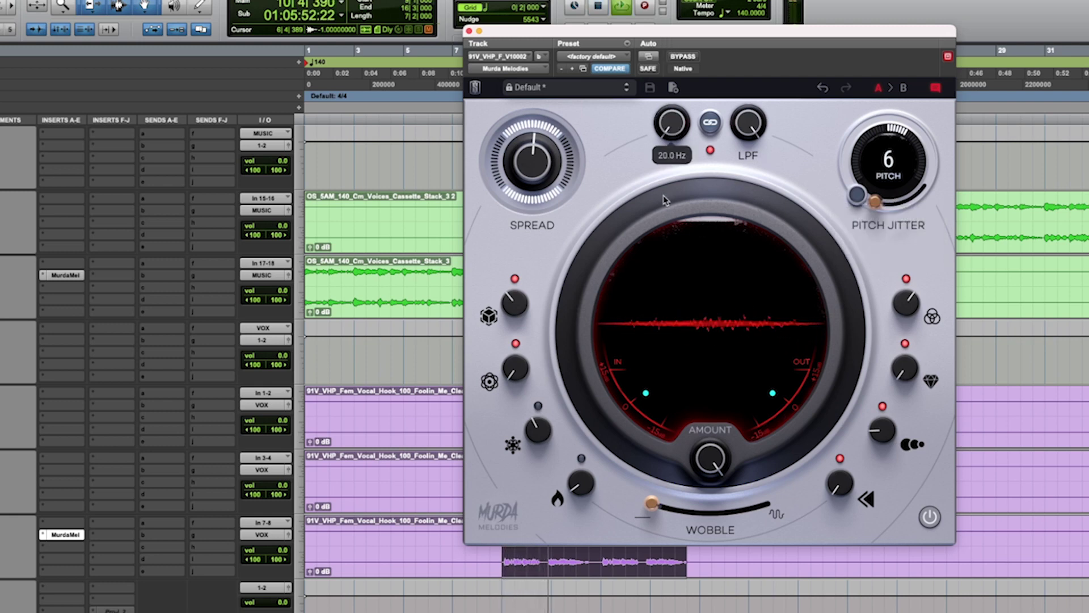
- Switch Pitch Jitter on, sweep it up to 100% during playback, and return it to 0% and off
{"action": "left_click", "coordinate": [858, 194]}
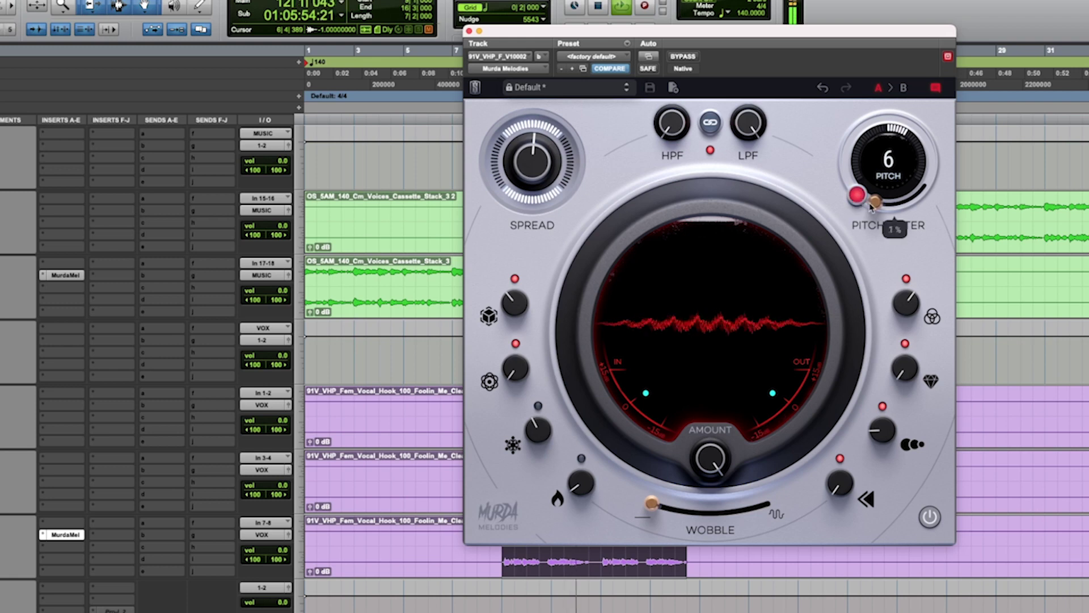
{"action": "left_click_drag", "start_coordinate": [875, 201], "coordinate": [929, 181]}
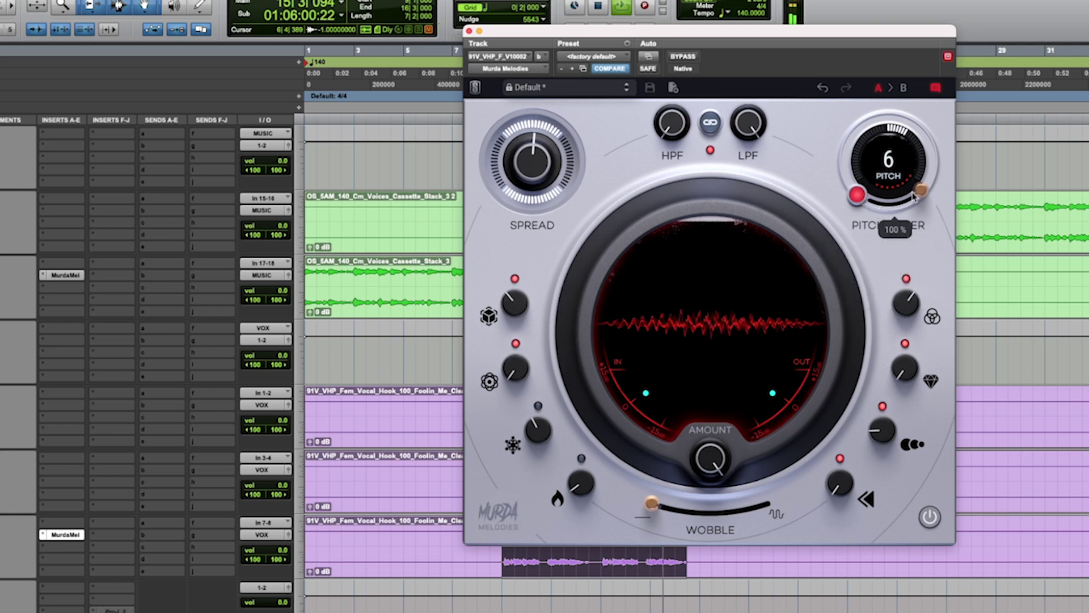
{"action": "left_click_drag", "start_coordinate": [915, 195], "coordinate": [764, 254]}
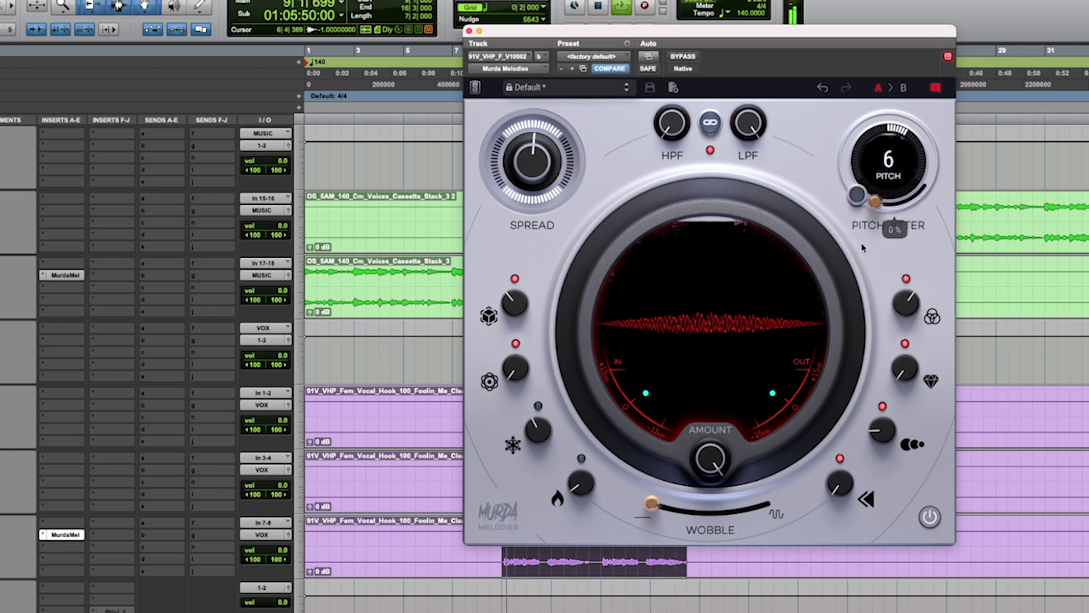
- Raise the high-pass filter to about the middle of its range while the vocal plays, and stop playback
{"action": "left_click_drag", "start_coordinate": [672, 142], "coordinate": [672, 25]}
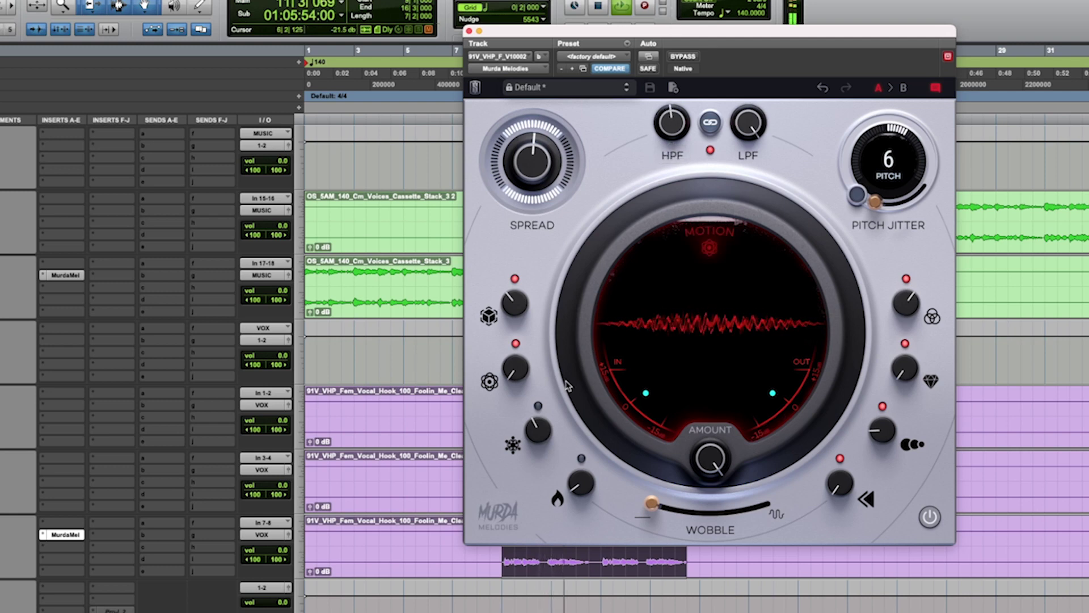
{"action": "key", "text": "space"}
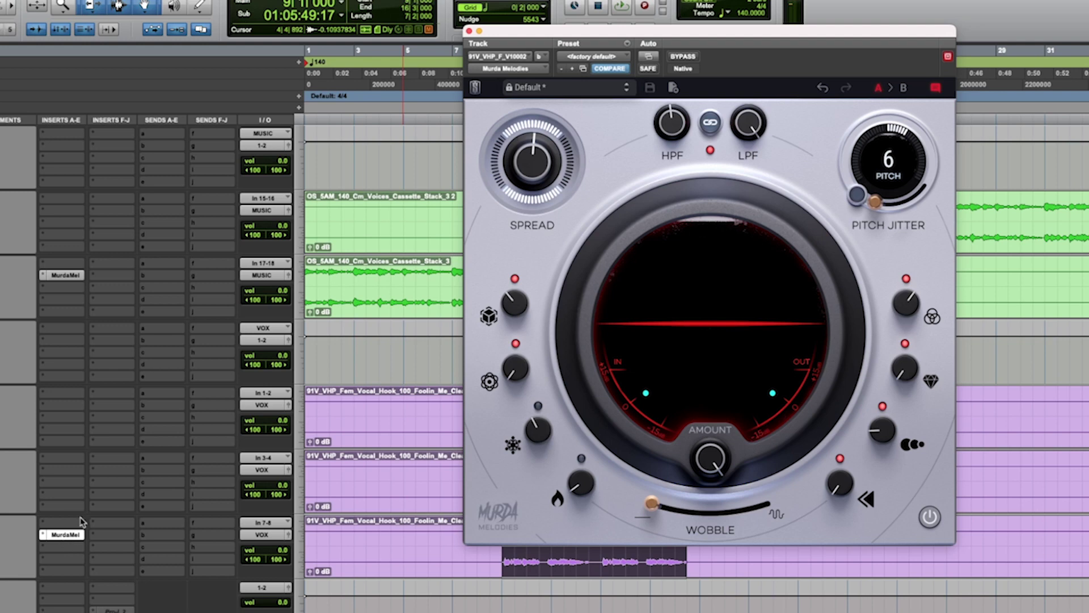
- Bypass Murda Melodies on the vocal hook track, close its window, and return to the start of the session
{"action": "left_click", "coordinate": [65, 536], "text": "super"}
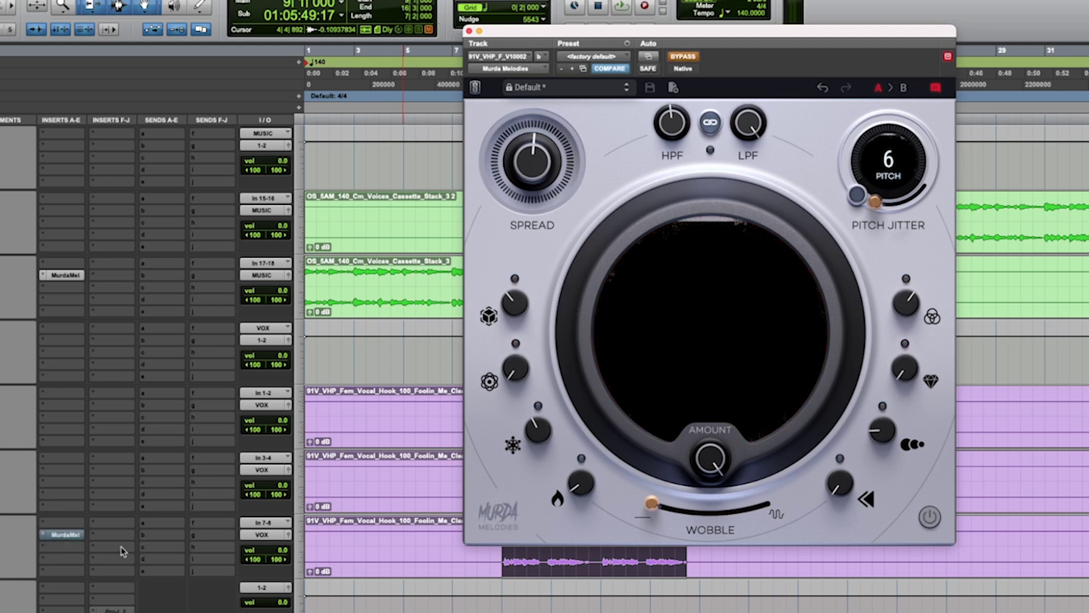
{"action": "left_click", "coordinate": [79, 539]}
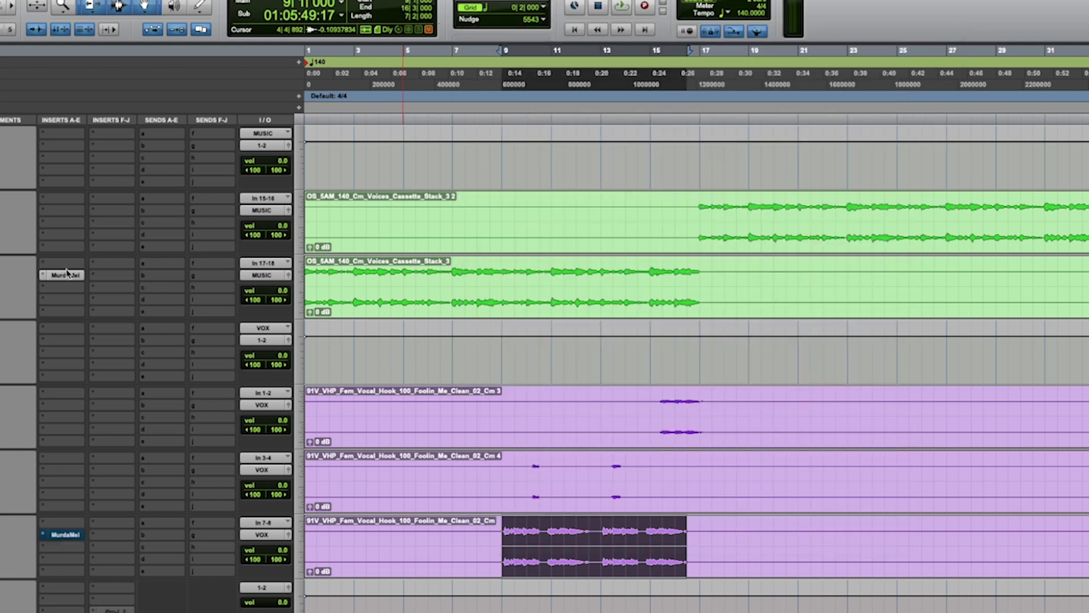
{"action": "key", "text": "Return"}
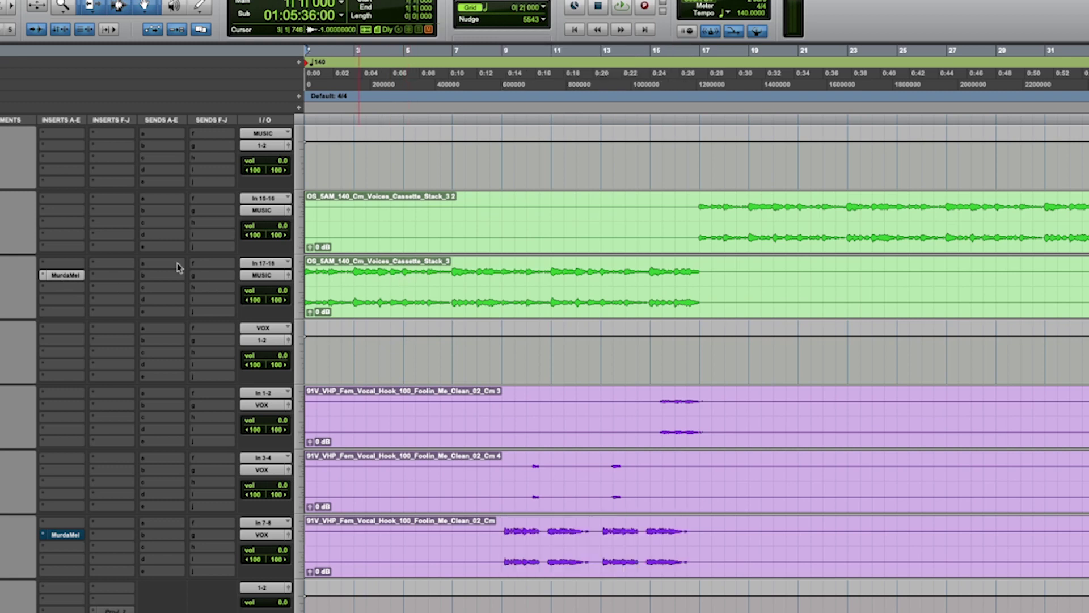
- Open Murda Melodies on the OS_5AM_140_Cm_Voices_Cassette_Stack_3 track and play the session from the start
{"action": "left_click", "coordinate": [64, 275]}
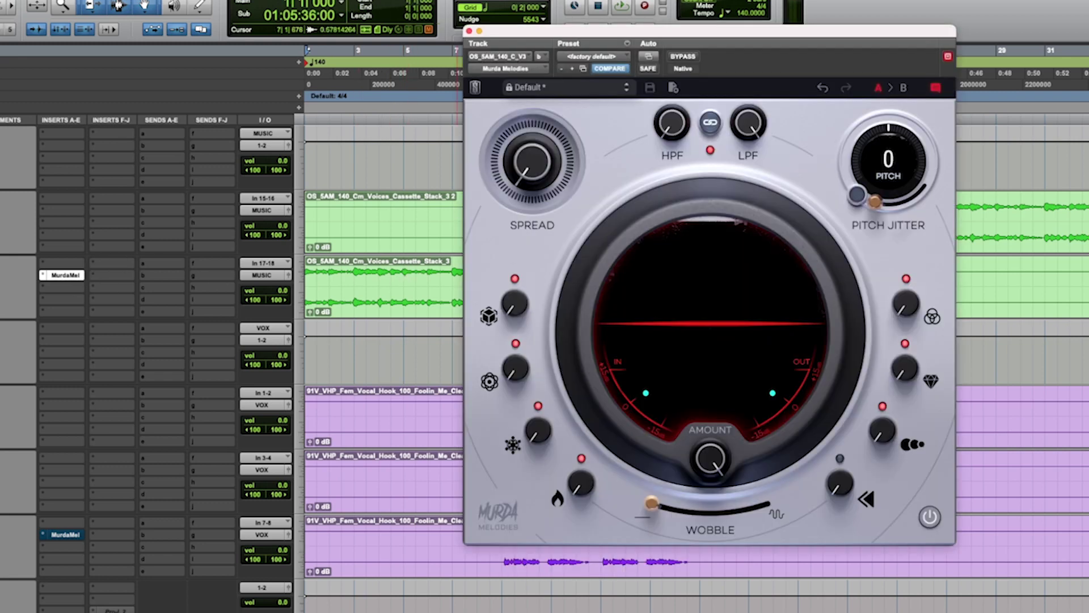
{"action": "scroll", "coordinate": [64, 373], "scroll_direction": "up", "scroll_amount": 3}
{"action": "key", "text": "space"}
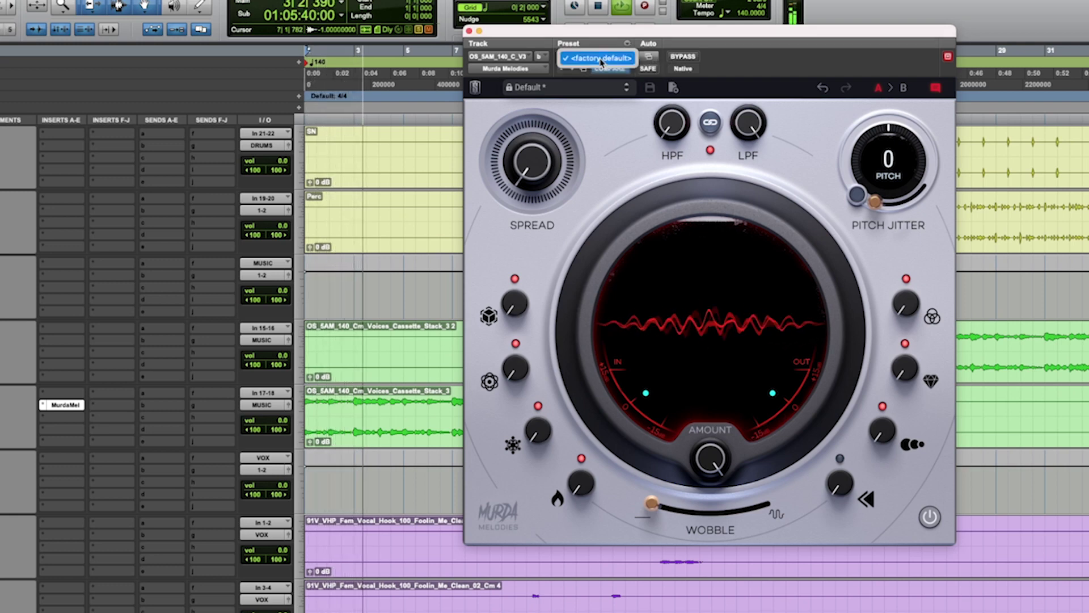
- Load the factory default preset, reposition the plug-in window, and set Spread to 38% and Heat to 69% during playback
{"action": "left_click_drag", "start_coordinate": [726, 41], "coordinate": [769, 0]}
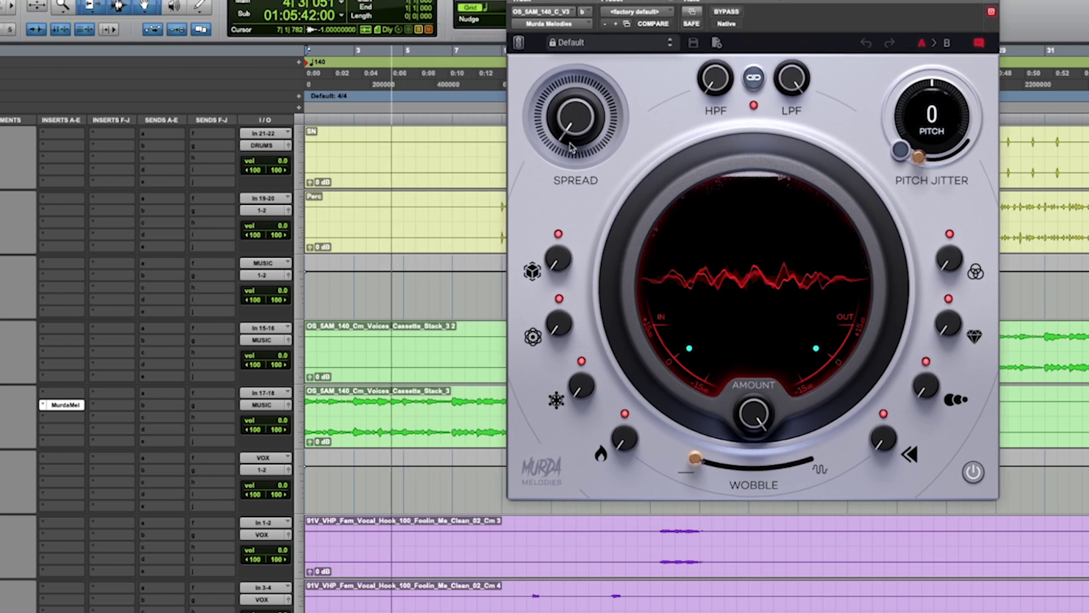
{"action": "left_click_drag", "start_coordinate": [575, 122], "coordinate": [576, 91]}
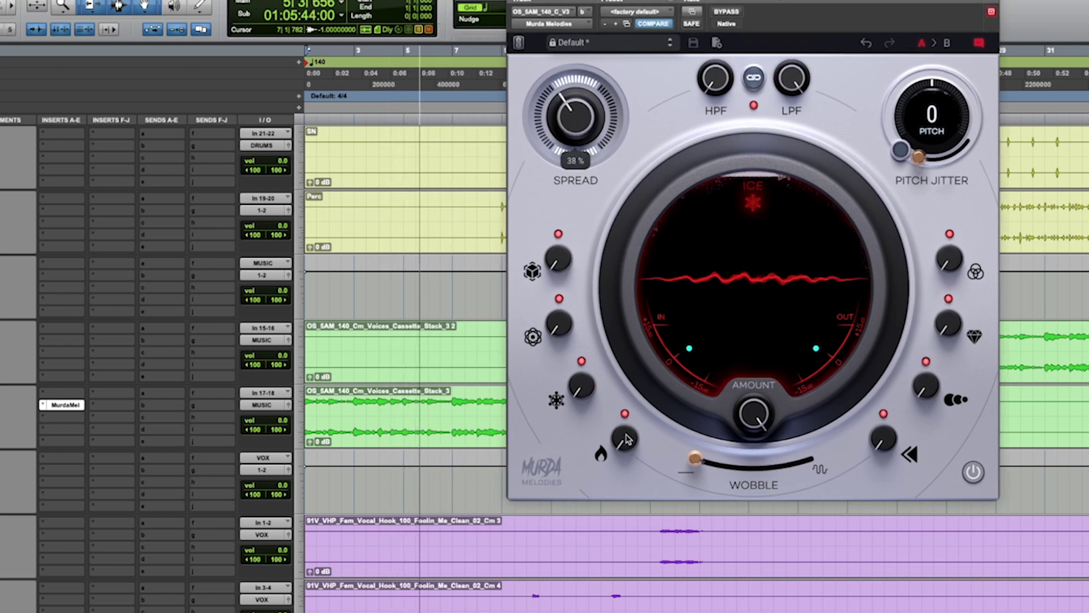
{"action": "left_click_drag", "start_coordinate": [625, 439], "coordinate": [619, 355]}
{"action": "left_click_drag", "start_coordinate": [614, 443], "coordinate": [614, 527]}
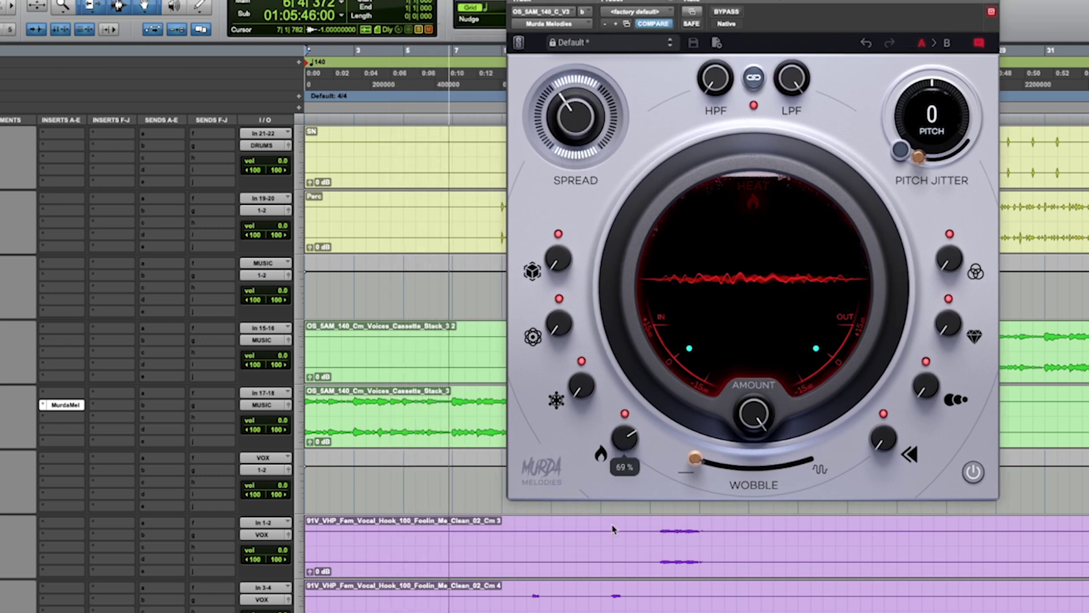
- Set Reverse to 21% and Wobble to 26%, and back Heat off to slightly above half
{"action": "left_click_drag", "start_coordinate": [871, 426], "coordinate": [872, 410]}
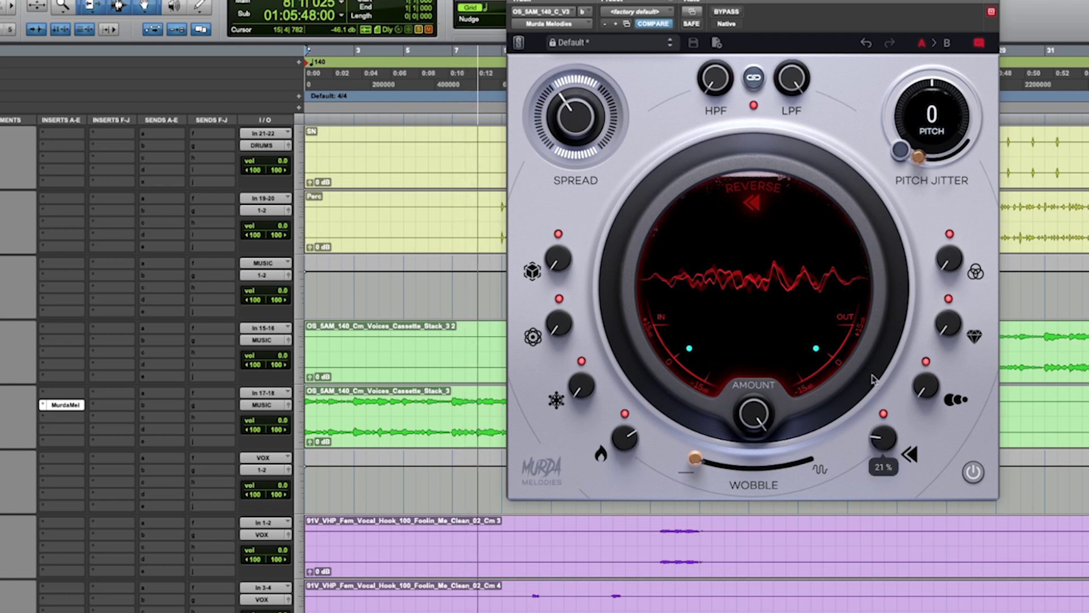
{"action": "left_click", "coordinate": [698, 459]}
{"action": "mouse_move", "coordinate": [698, 459]}
{"action": "left_mouse_down"}
{"action": "mouse_move", "coordinate": [772, 465]}
{"action": "mouse_move", "coordinate": [715, 464]}
{"action": "left_mouse_up"}
{"action": "left_click_drag", "start_coordinate": [623, 437], "coordinate": [623, 454]}
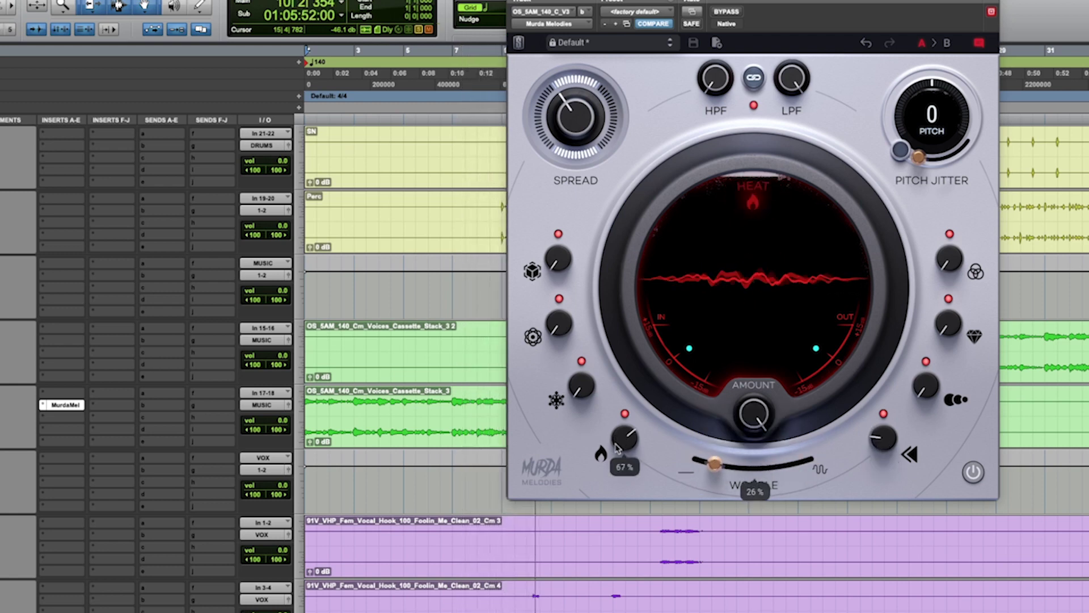
- Set Ice to 55%, the diamond effect to 35%, Pitch to 5 and Ensemble to 25% while the voices play
{"action": "left_click_drag", "start_coordinate": [581, 385], "coordinate": [582, 355]}
{"action": "left_click_drag", "start_coordinate": [939, 311], "coordinate": [940, 296]}
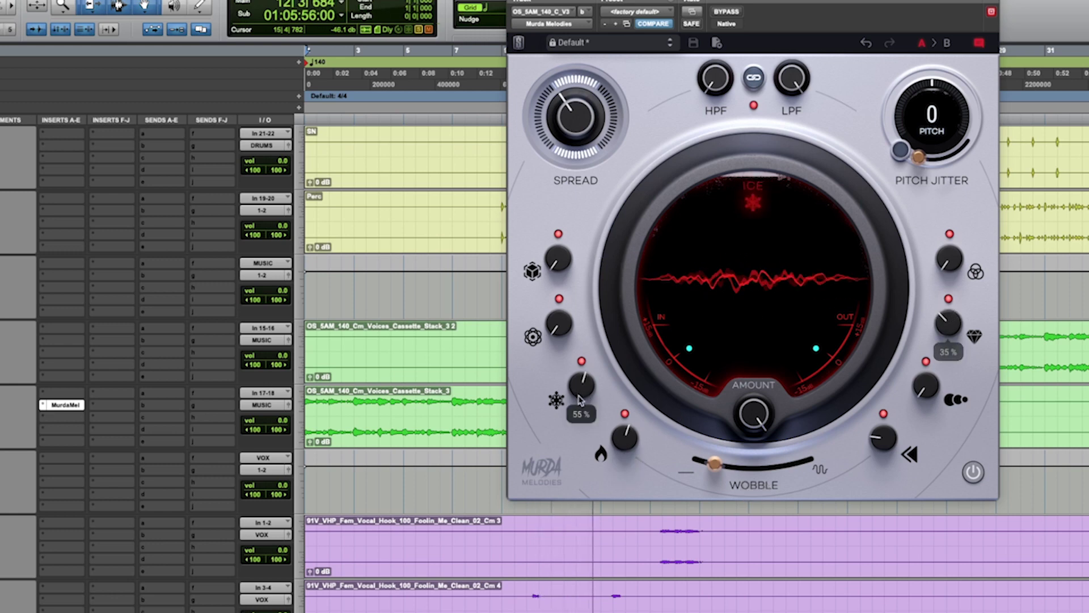
{"action": "left_click_drag", "start_coordinate": [934, 128], "coordinate": [936, 104]}
{"action": "left_click_drag", "start_coordinate": [949, 258], "coordinate": [953, 171]}
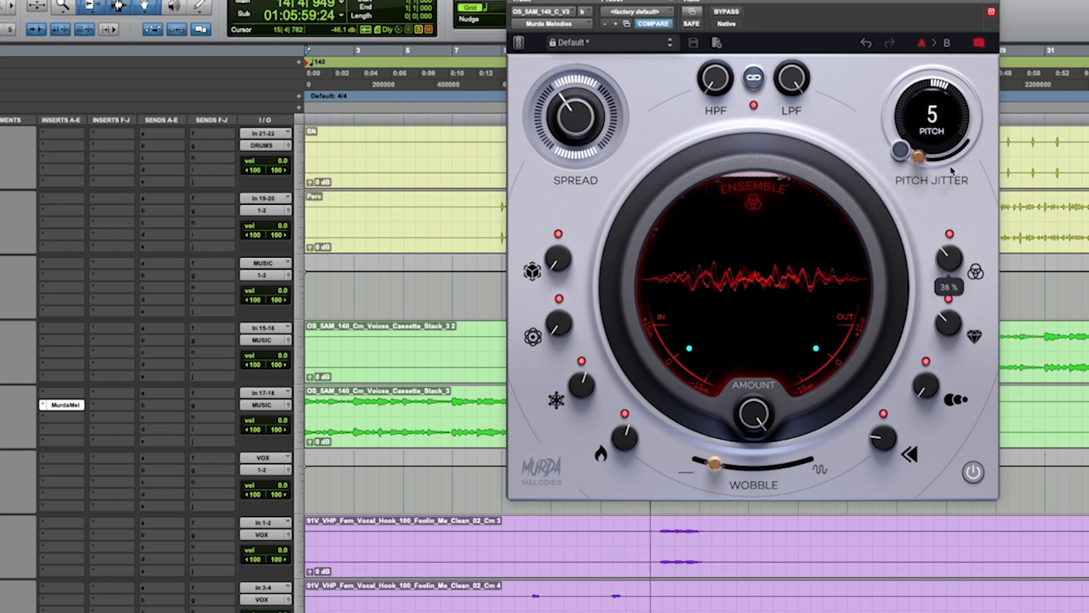
- Compare the dry and processed voices by bypassing and re-enabling Murda Melodies twice, ending with the effect active
{"action": "left_click", "coordinate": [735, 12]}
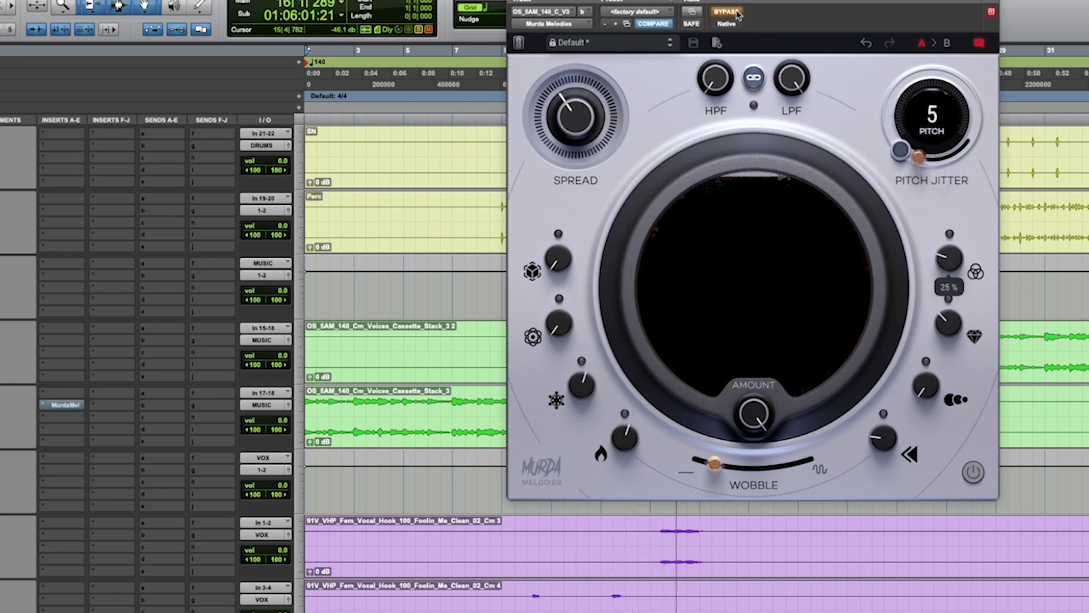
{"action": "left_click", "coordinate": [735, 12]}
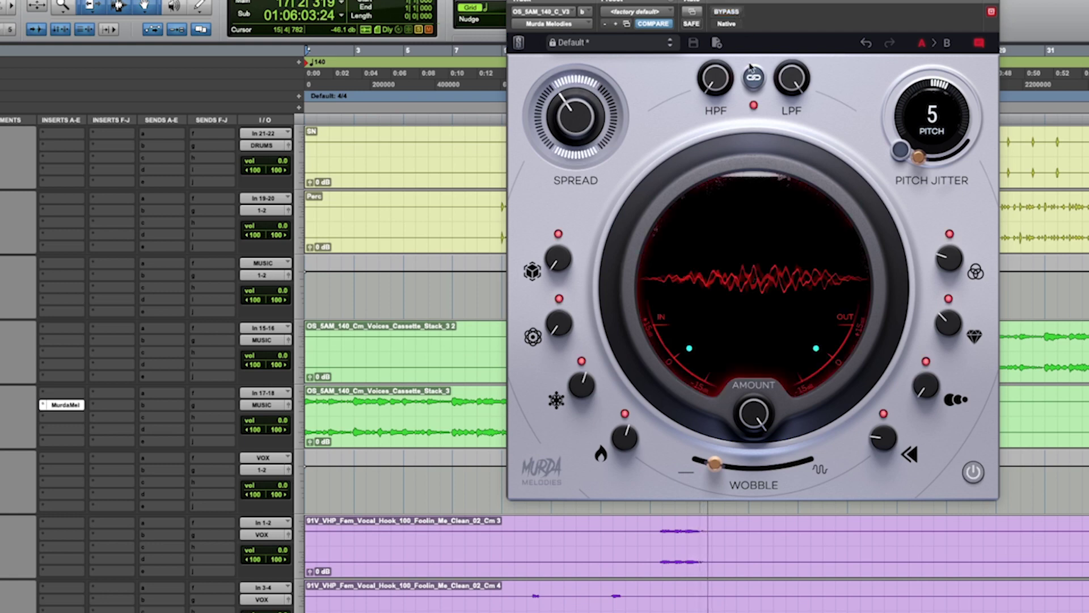
{"action": "left_click", "coordinate": [727, 12]}
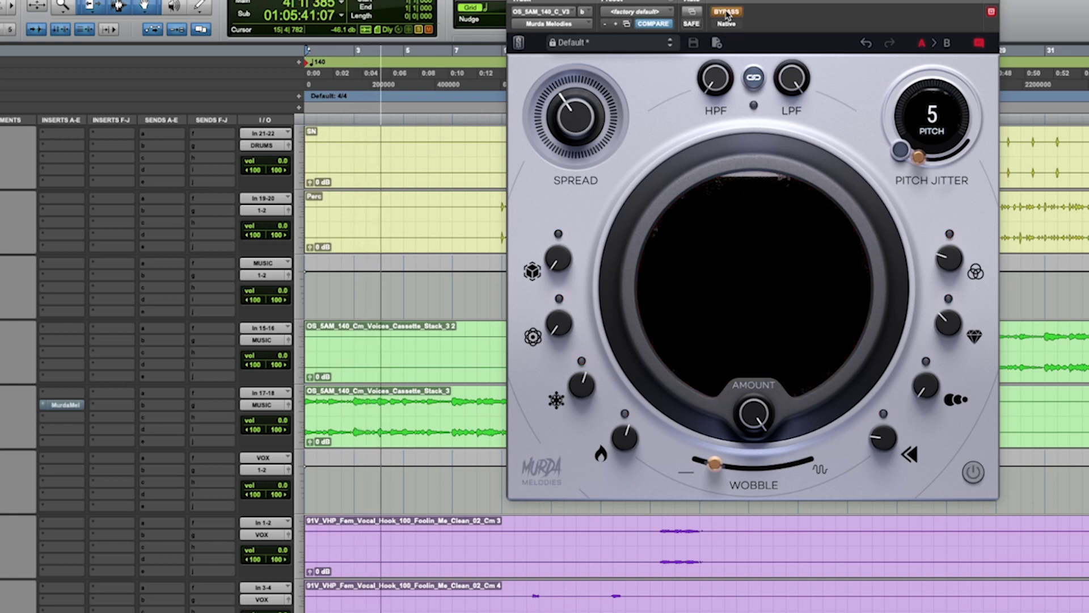
{"action": "left_click", "coordinate": [727, 12]}
- Load the Lofi preset Deep Wave and audition the following presets one by one during playback, up to Rewind
{"action": "left_click", "coordinate": [613, 43]}
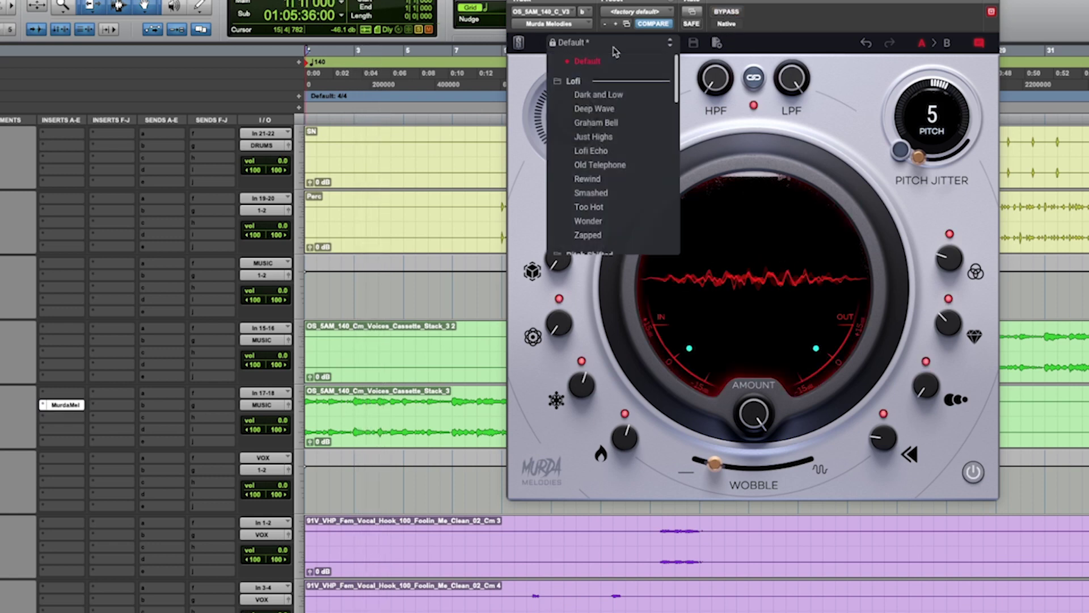
{"action": "left_click", "coordinate": [595, 108]}
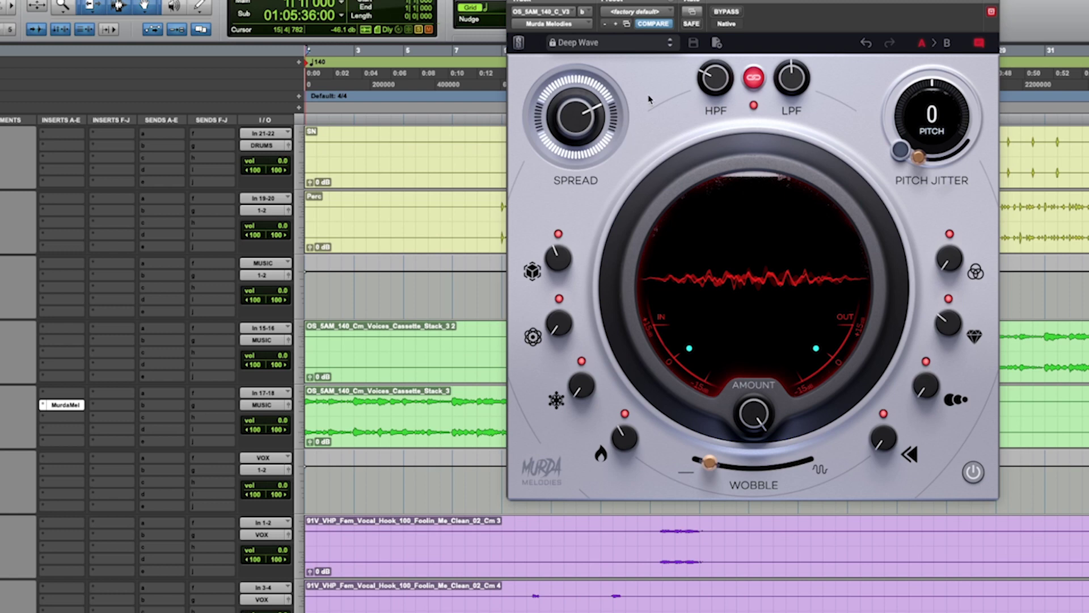
{"action": "left_click", "coordinate": [671, 47]}
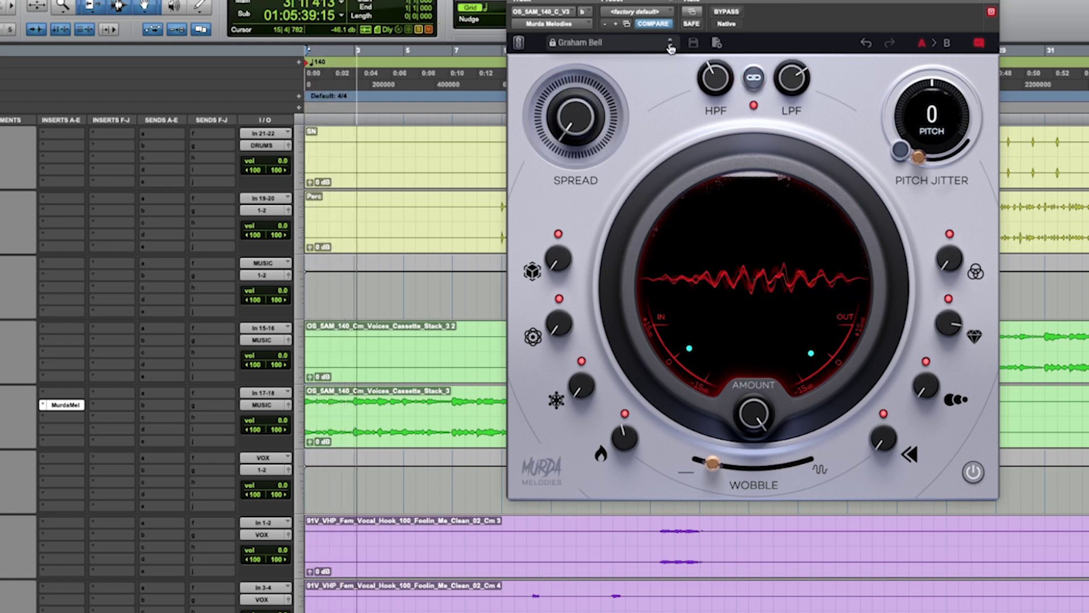
{"action": "left_click", "coordinate": [671, 48]}
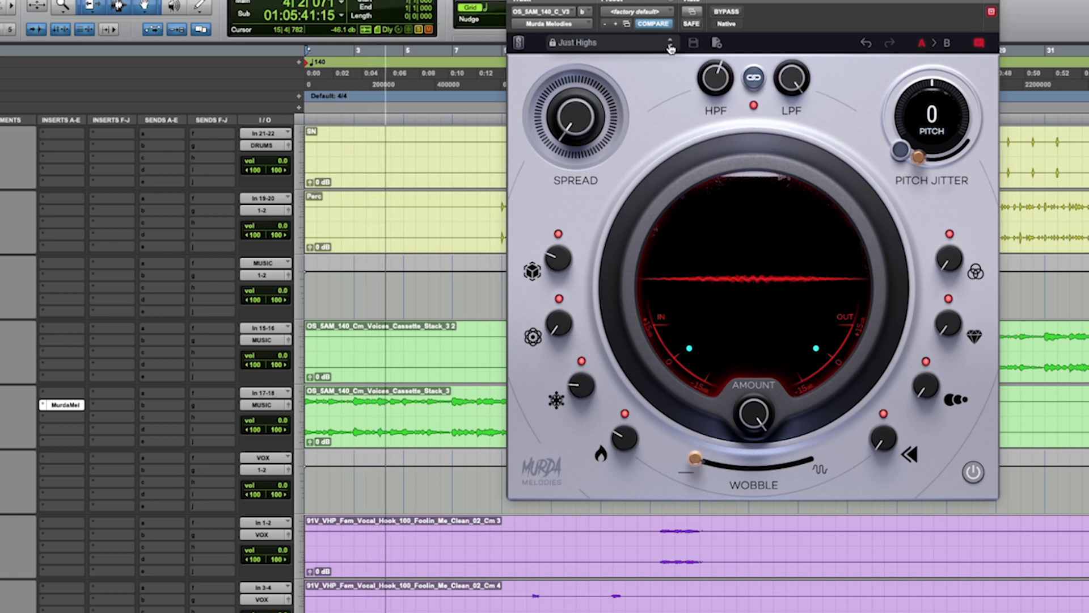
{"action": "left_click", "coordinate": [671, 48]}
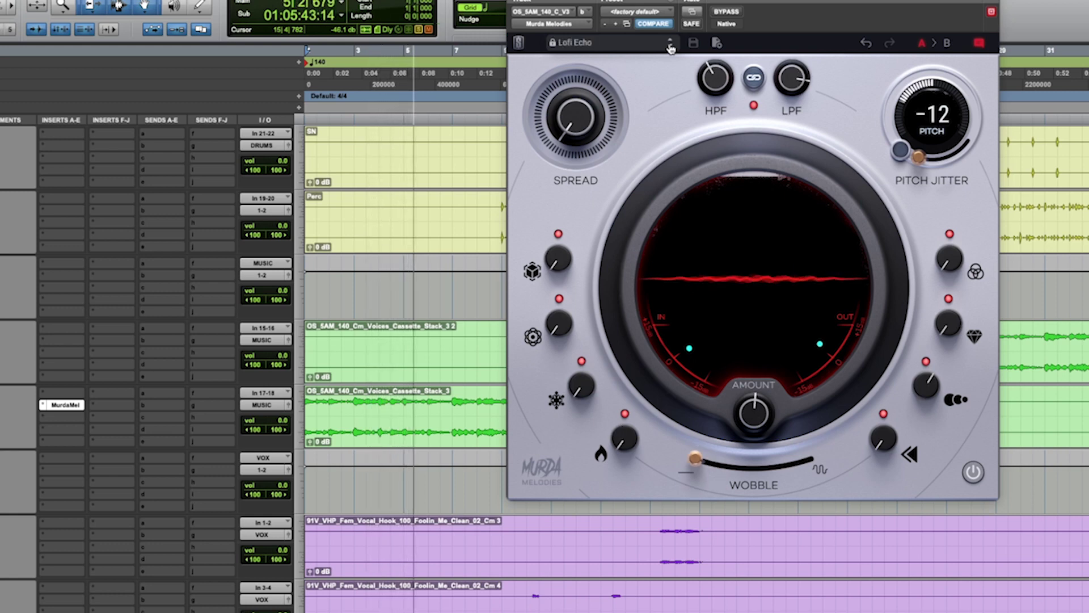
{"action": "left_click", "coordinate": [671, 48]}
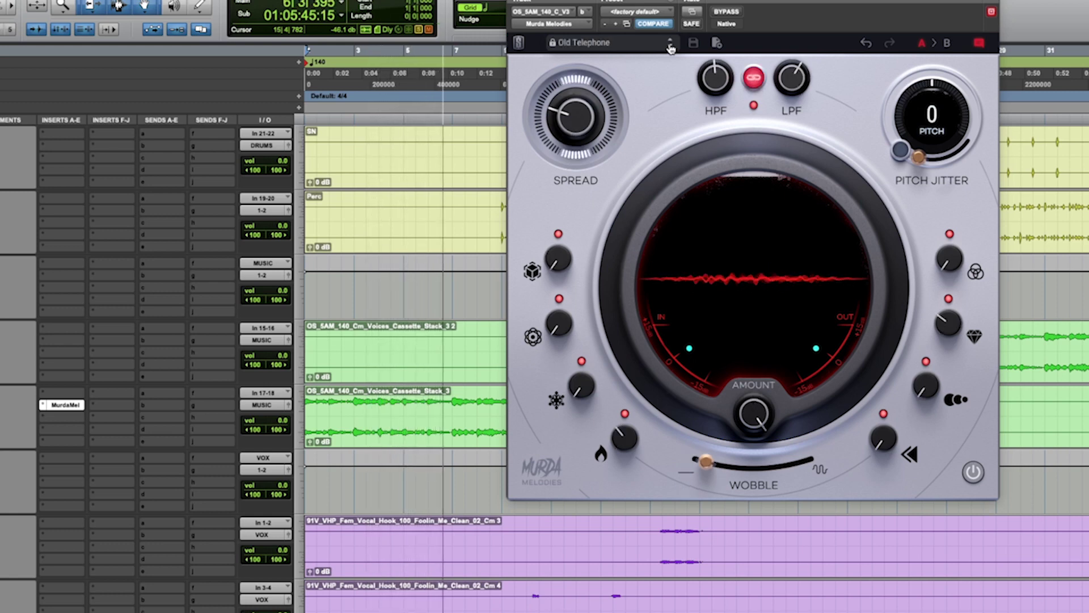
{"action": "left_click", "coordinate": [671, 47]}
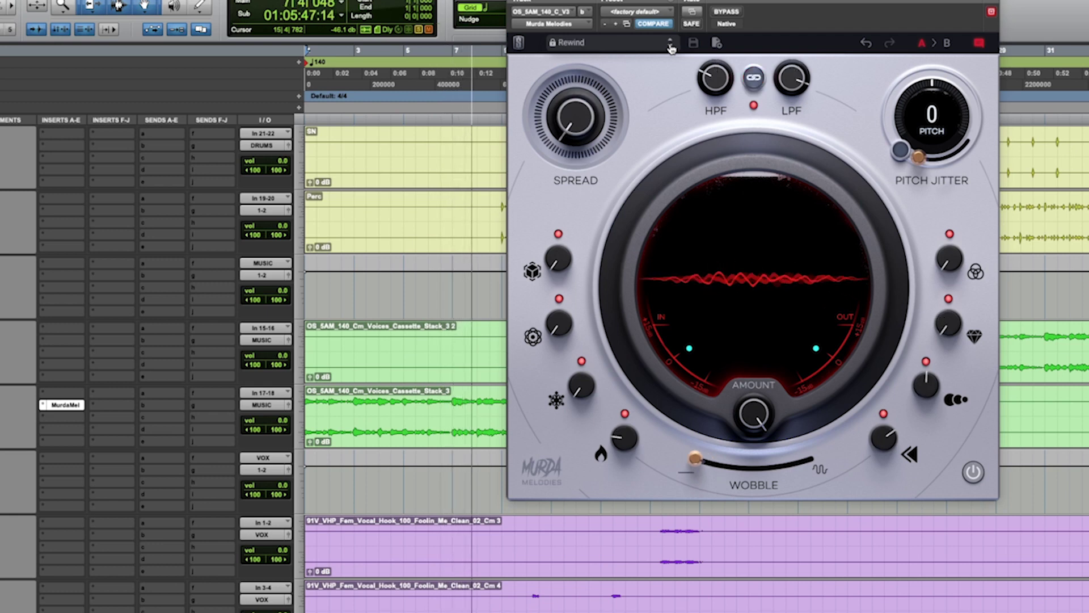